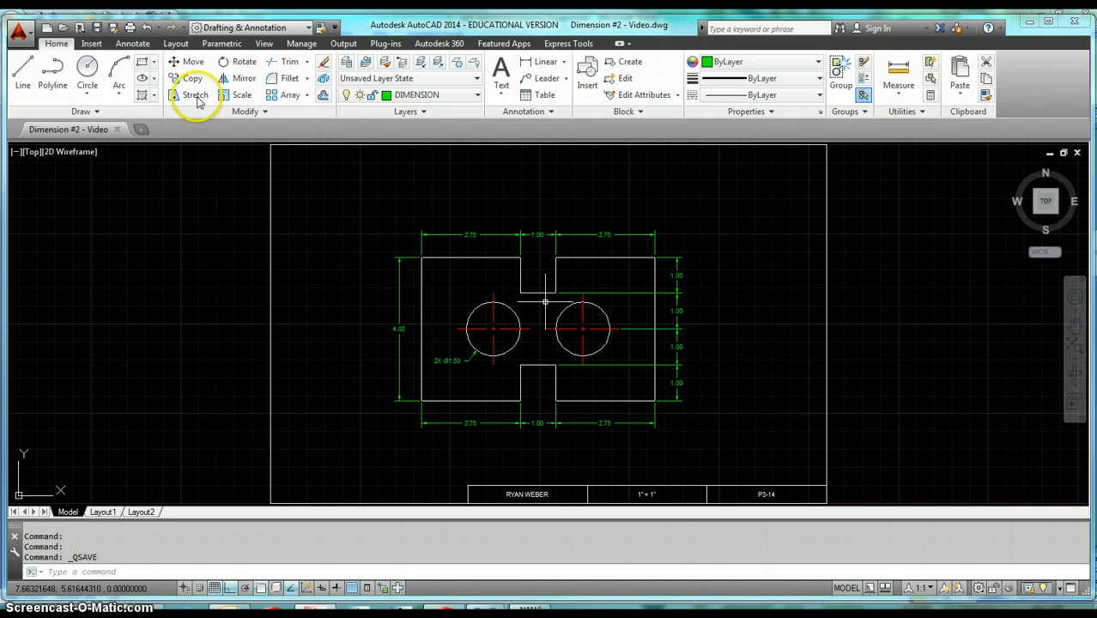
# Erase the four vertical 1.00 dimensions along the part's right side.
pyautogui.click(133, 42)
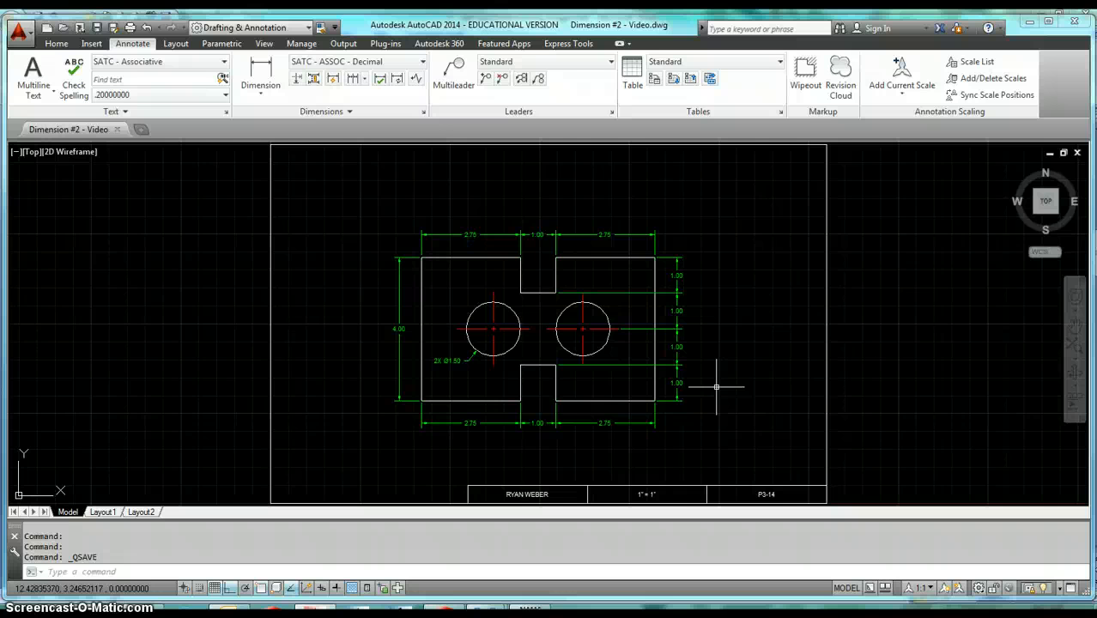
pyautogui.write('e')
pyautogui.press('Return')
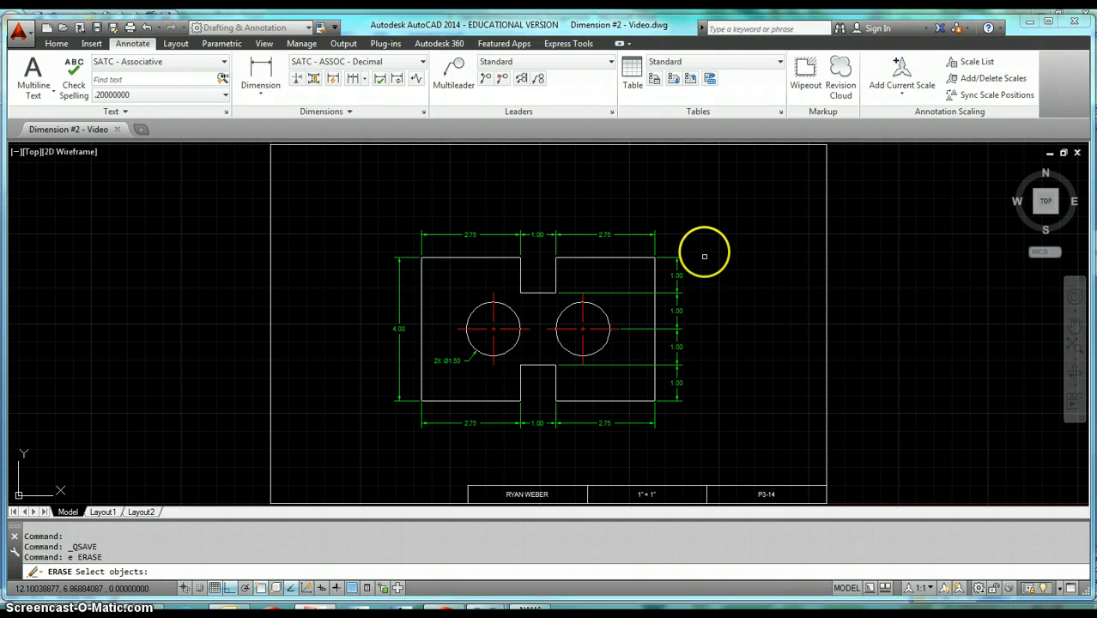
pyautogui.click(705, 239)
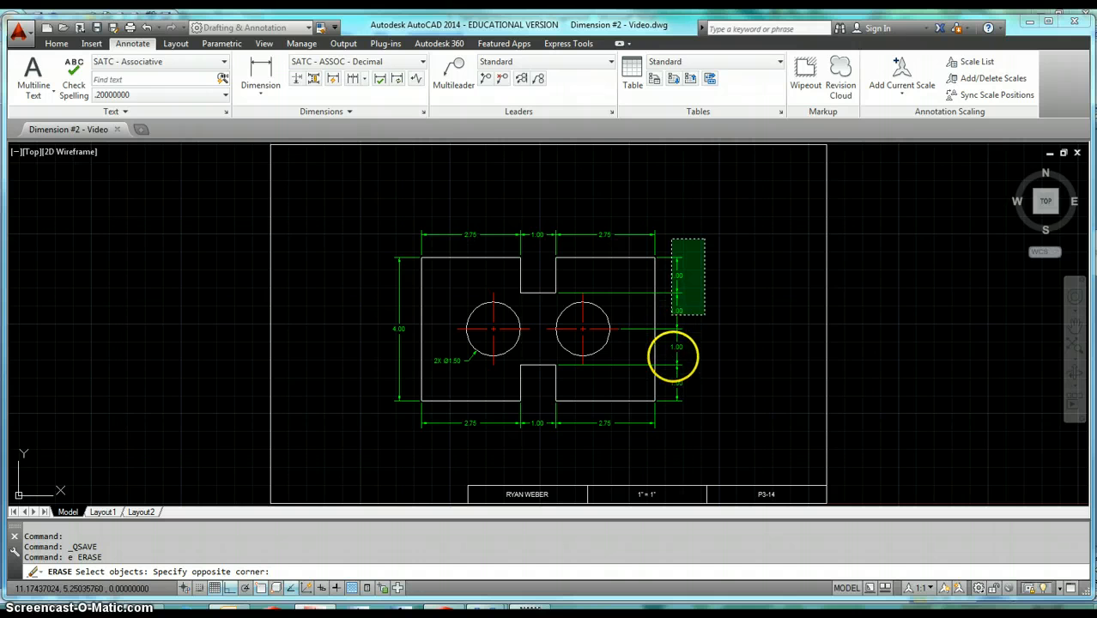
pyautogui.click(674, 391)
pyautogui.press('Return')
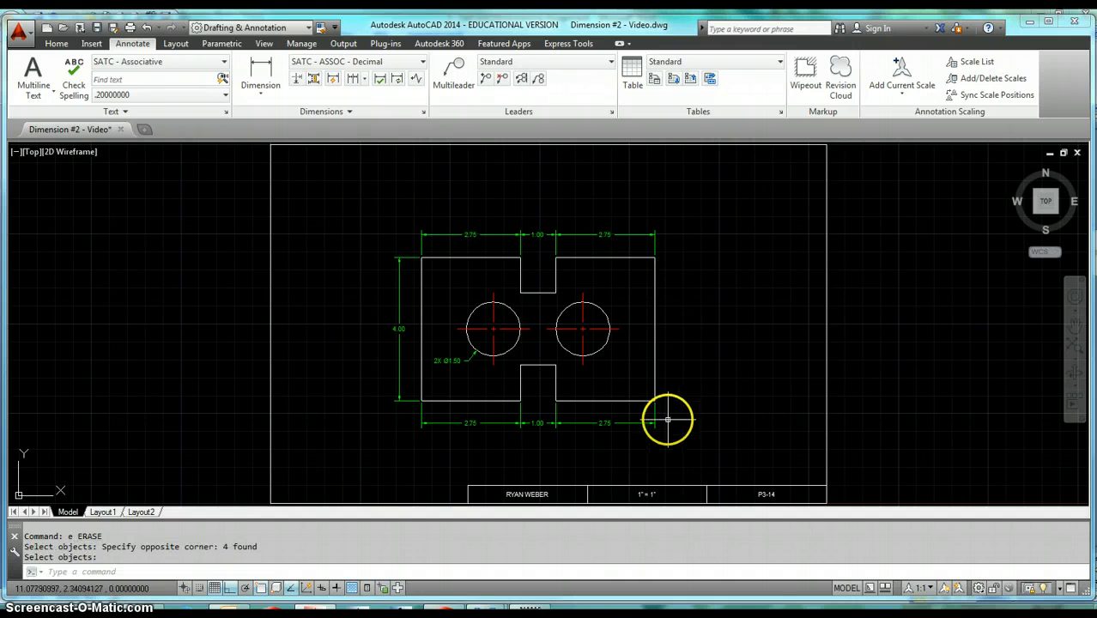
# Erase the three horizontal dimensions below the part and the three above it.
pyautogui.press('Return')
pyautogui.click(664, 421)
pyautogui.click(450, 457)
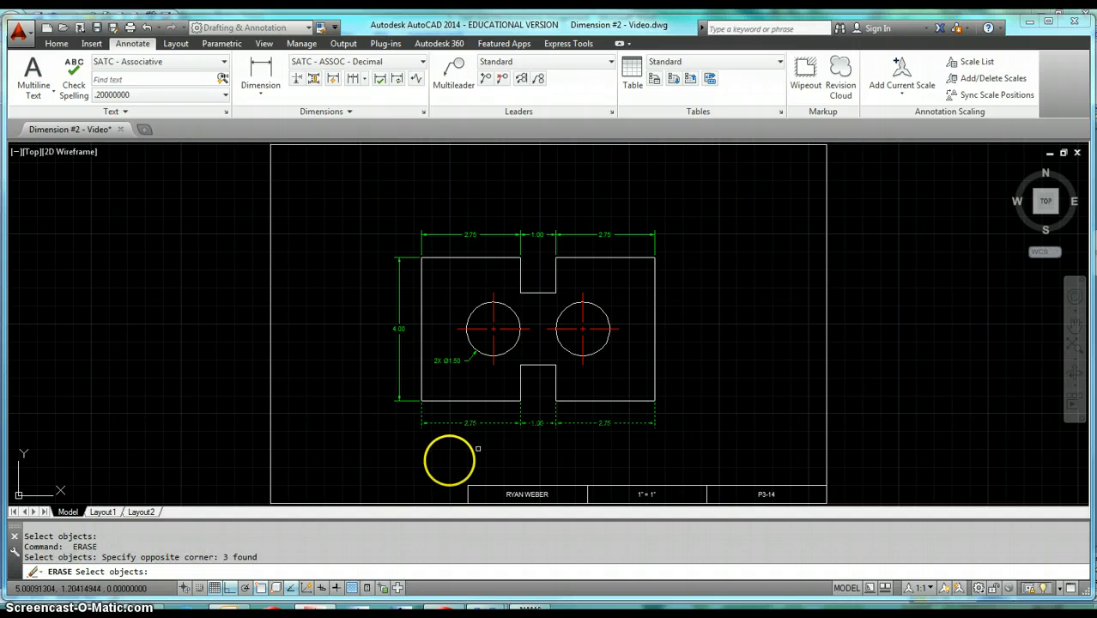
pyautogui.press('Return')
pyautogui.press('Return')
pyautogui.click(608, 202)
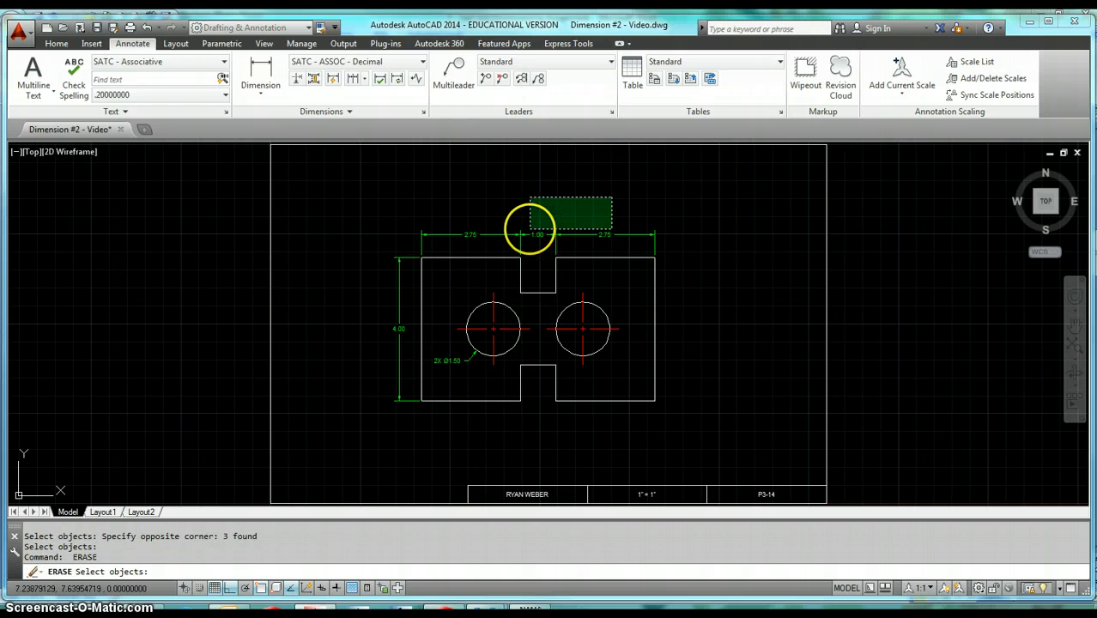
pyautogui.click(518, 234)
pyautogui.press('Return')
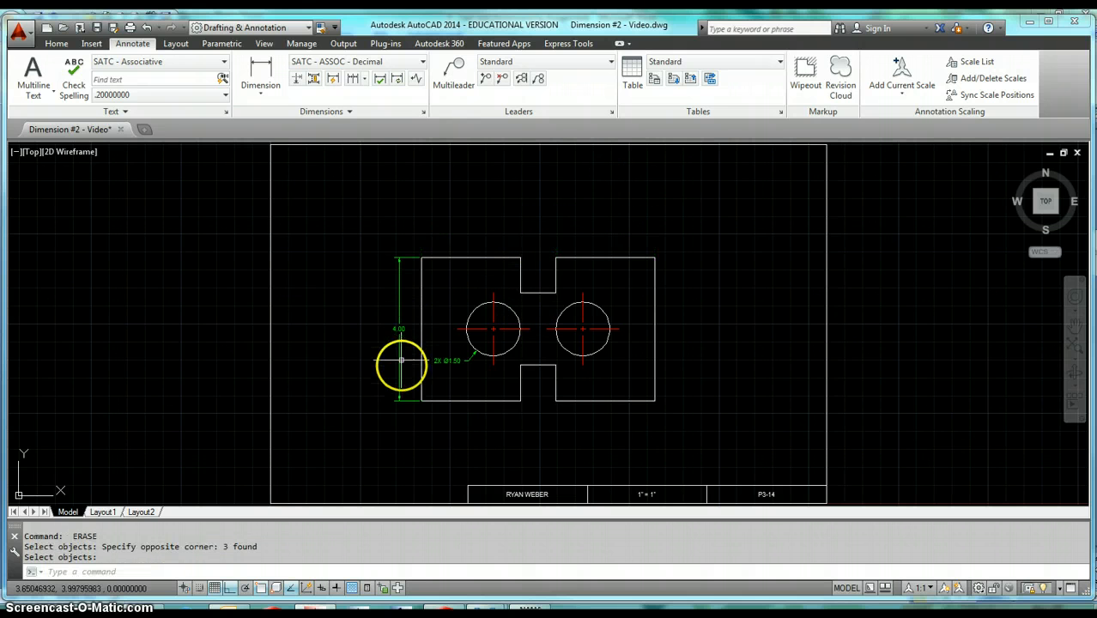
# Erase the hole diameter note and the overall height dimension left of the part.
pyautogui.press('Return')
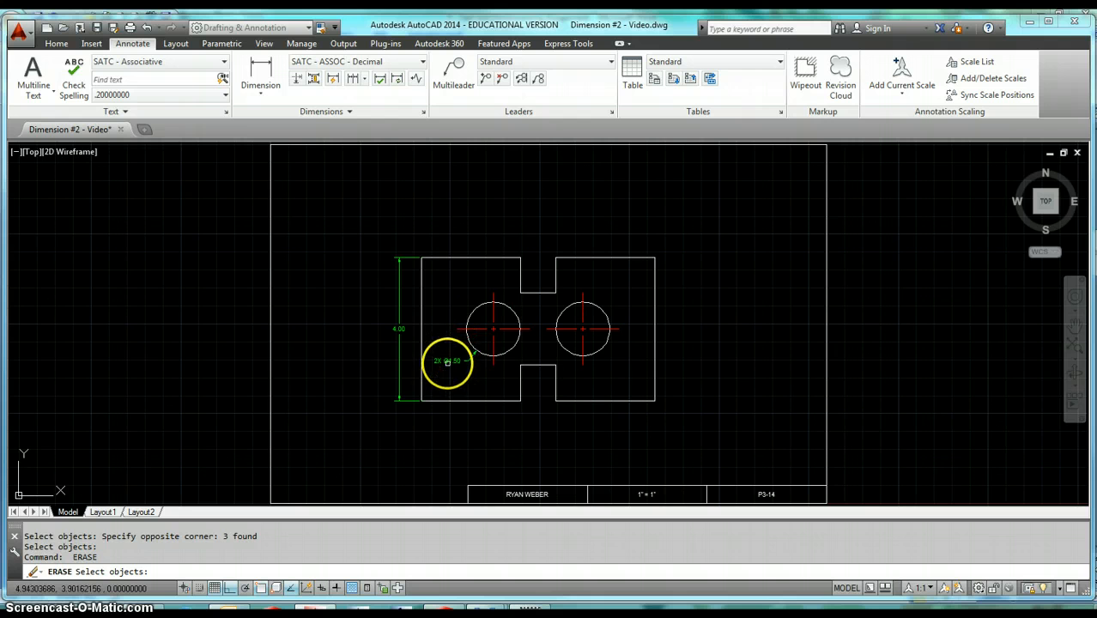
pyautogui.click(447, 362)
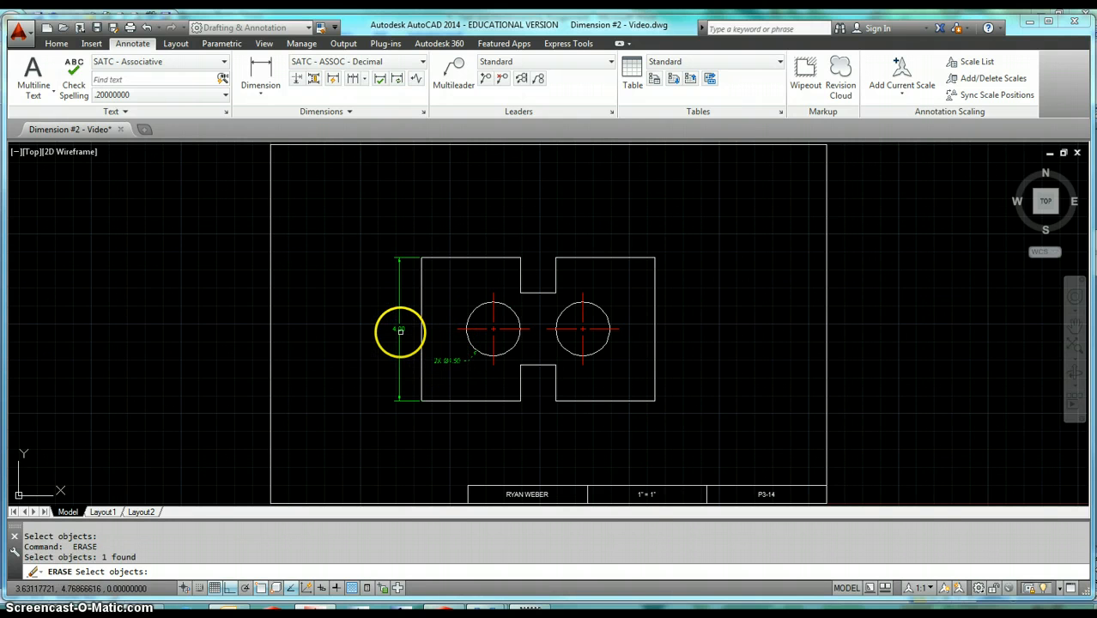
pyautogui.press('Return')
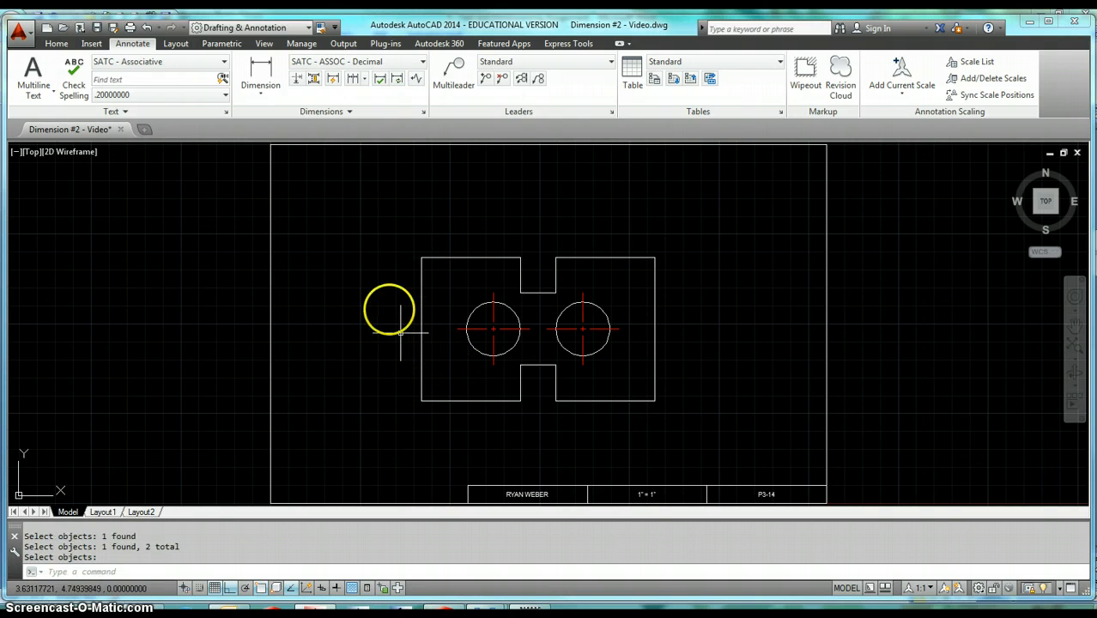
# Quick-dimension the right half's top edge, both notch edges, right circle's horizontal centerline and bottom edge as continuous dimensions .625 from the right edge.
pyautogui.click(334, 79)
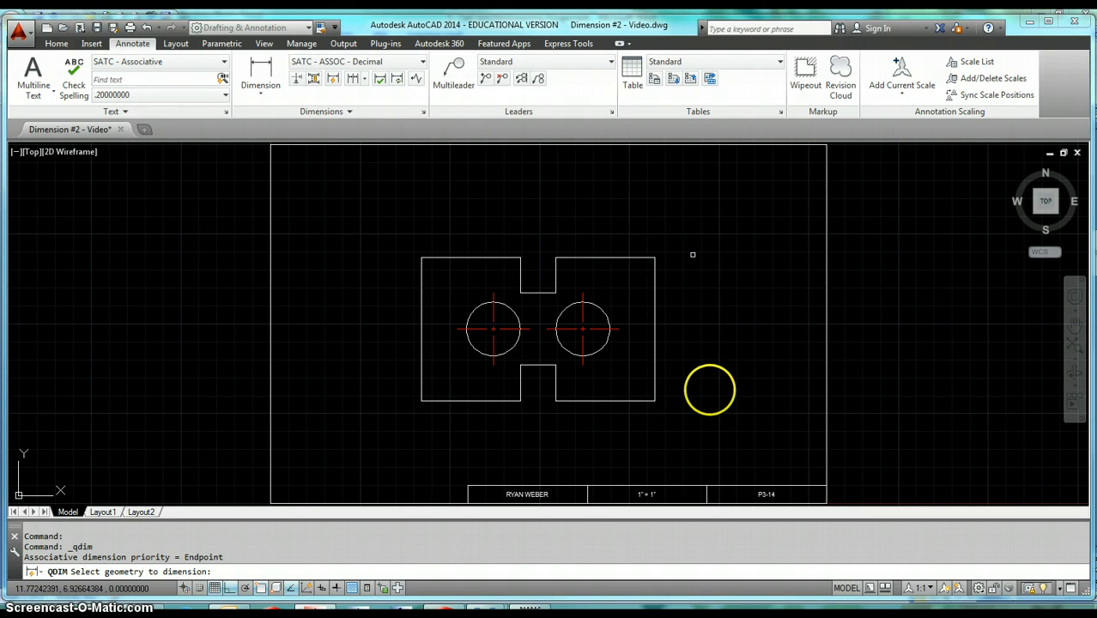
pyautogui.click(626, 257)
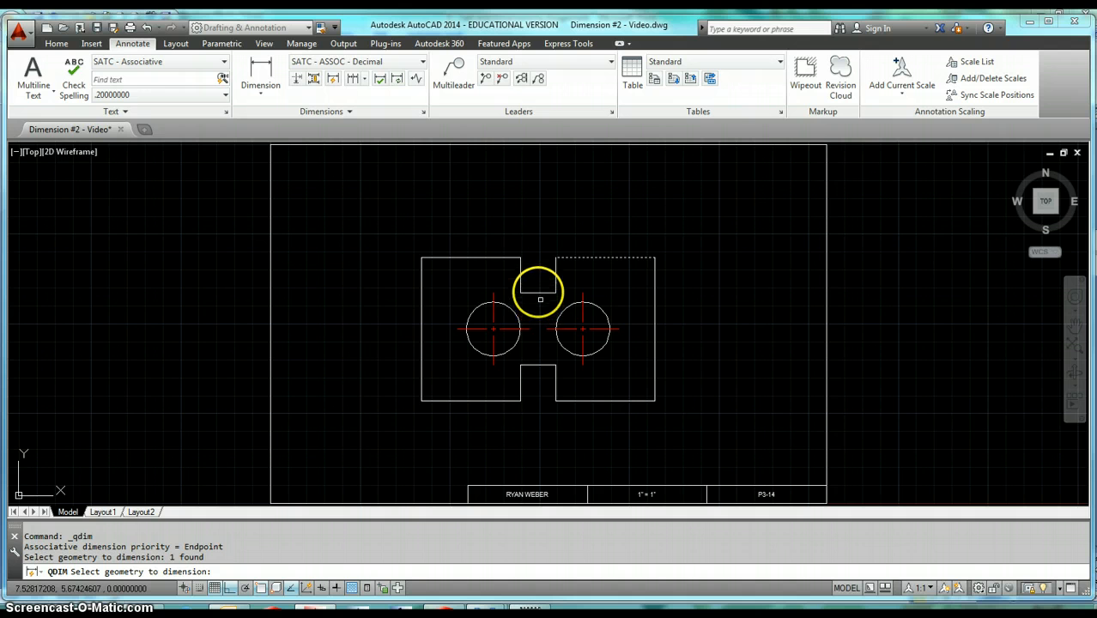
pyautogui.click(535, 293)
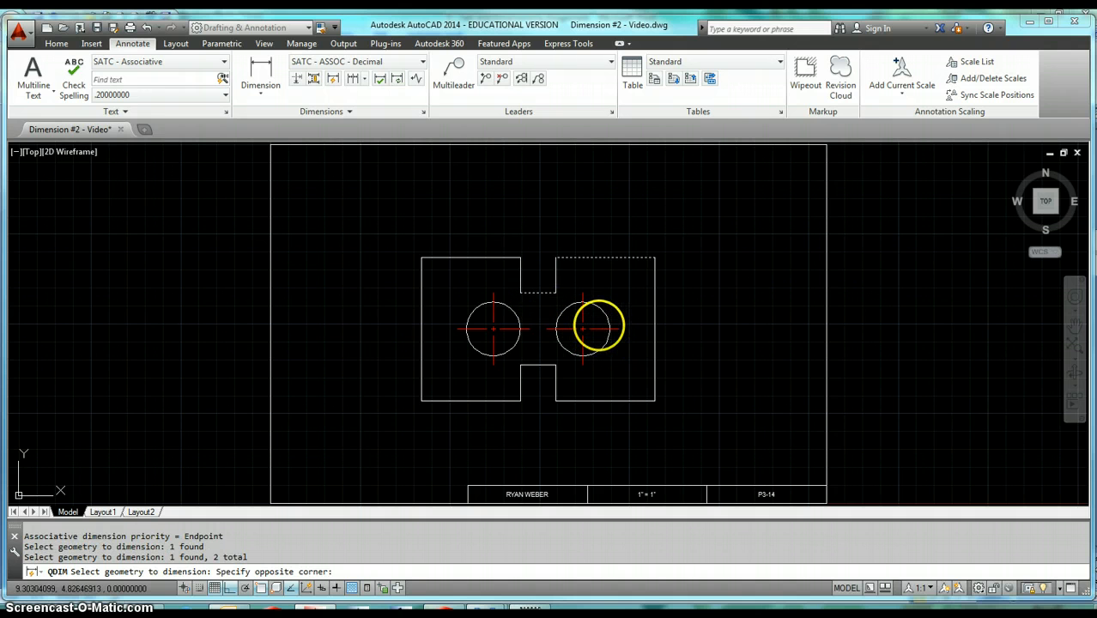
pyautogui.click(598, 344)
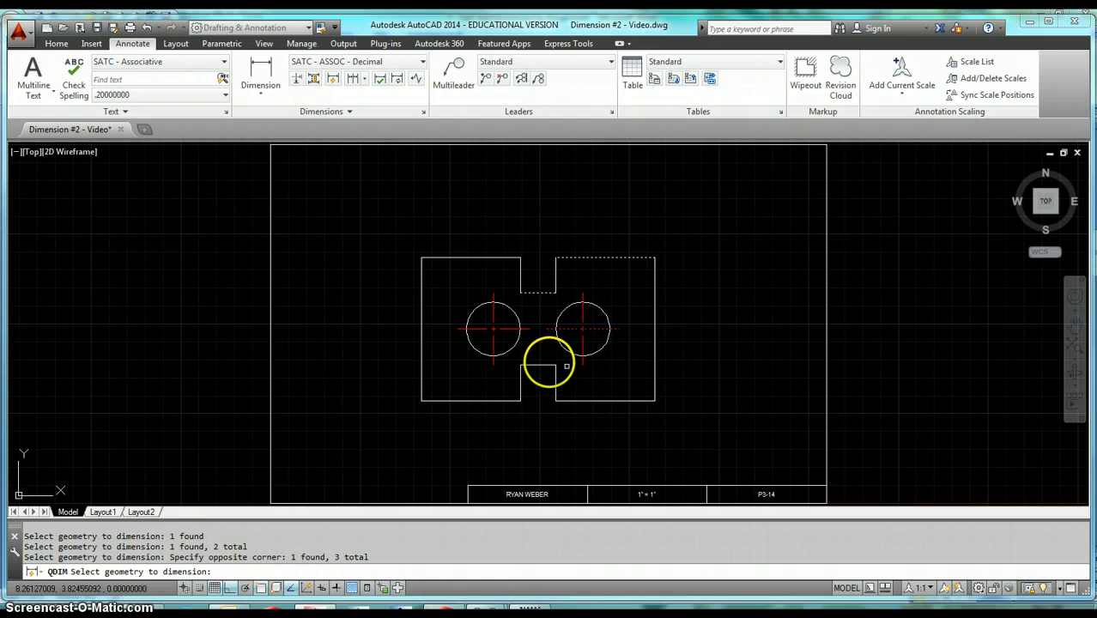
pyautogui.click(539, 363)
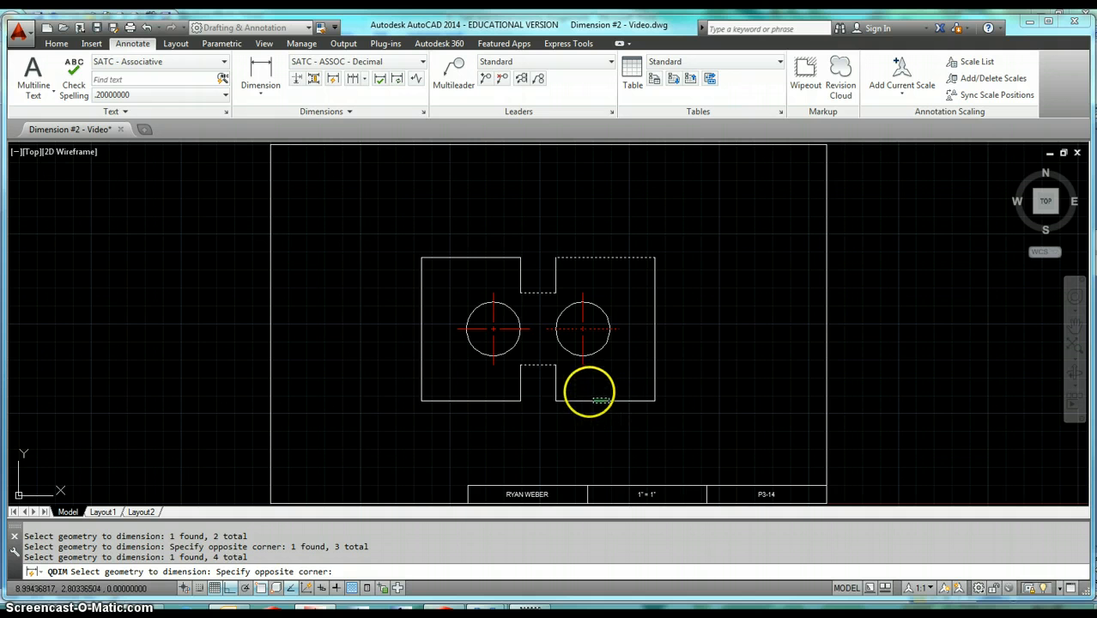
pyautogui.click(588, 388)
pyautogui.click(585, 398)
pyautogui.click(574, 416)
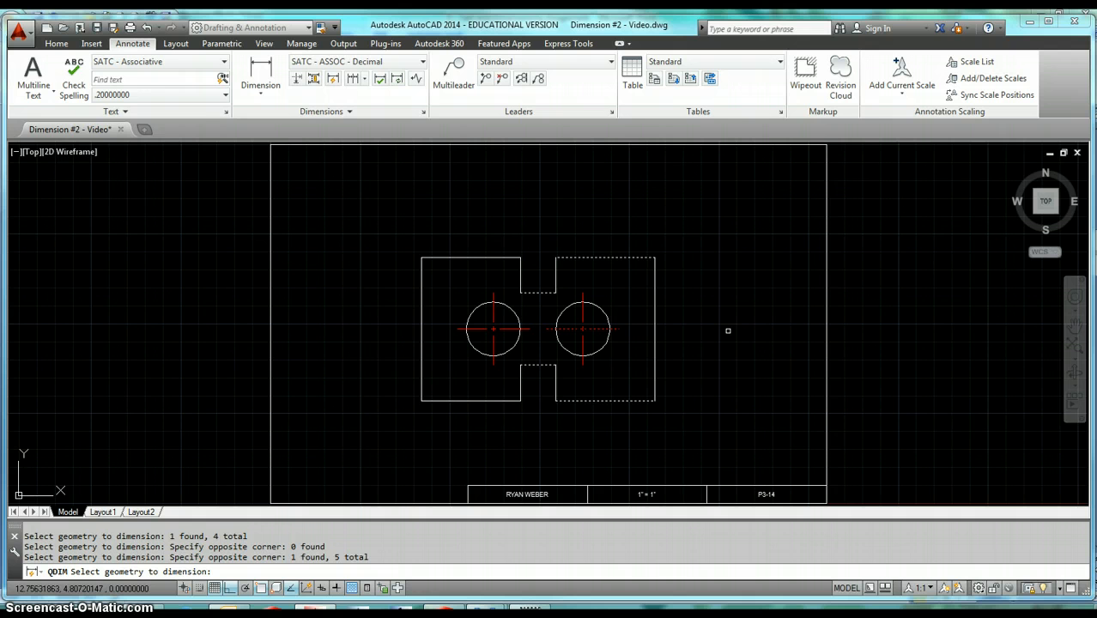
pyautogui.press('Return')
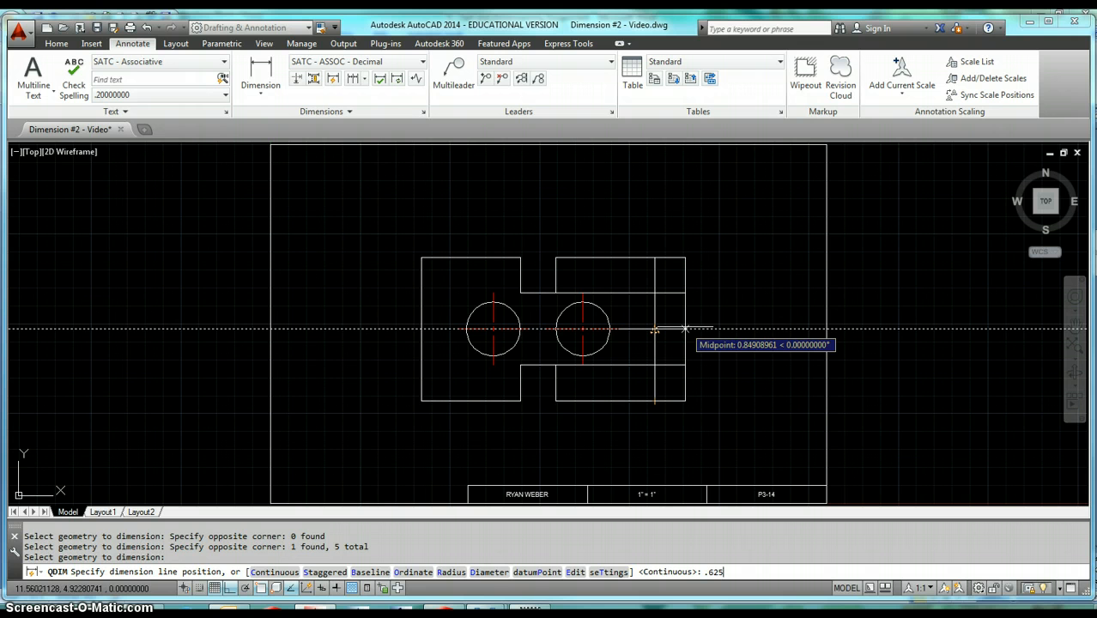
pyautogui.click(685, 328)
# Quick-dimension the left half's top edge, both notch edges, left circle's horizontal centerline and bottom edge as baseline dimensions .625 from the left edge.
pyautogui.scroll(3, 685, 328)
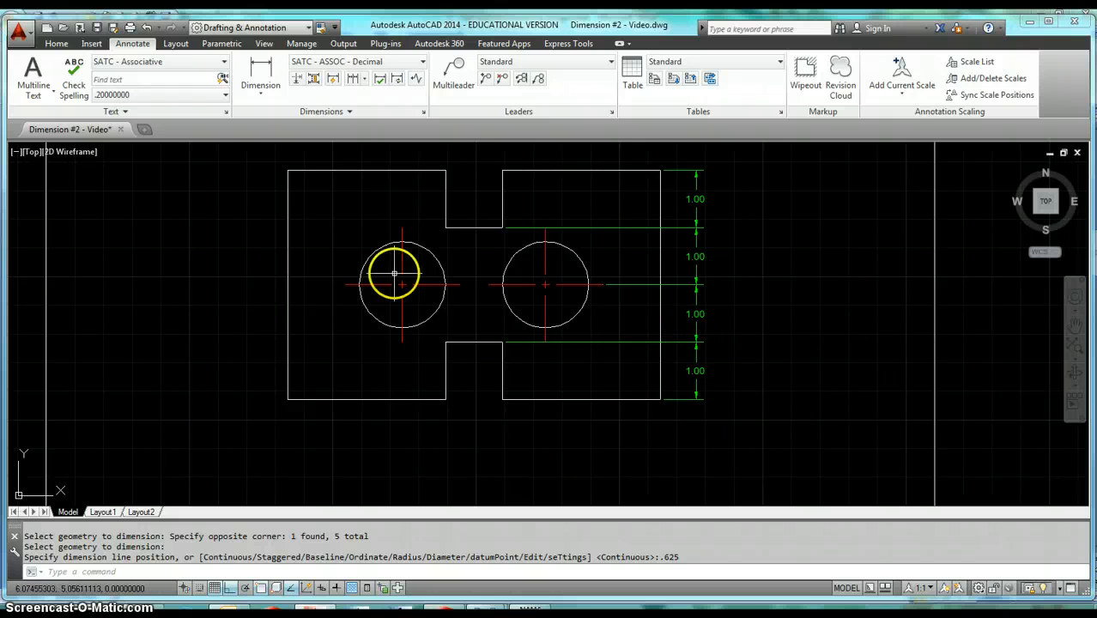
pyautogui.click(334, 80)
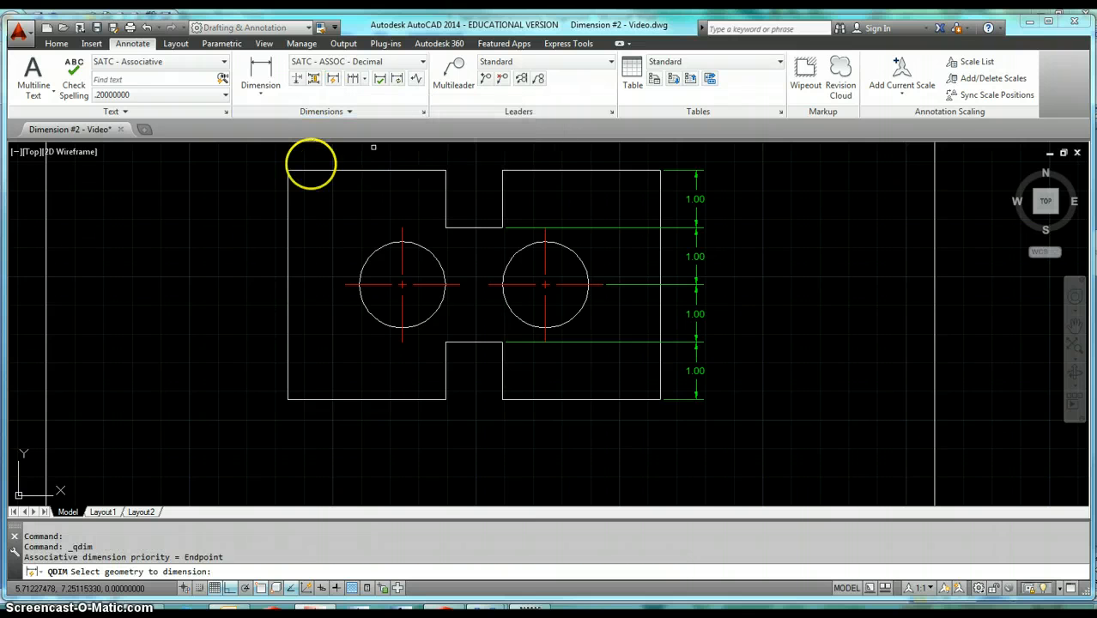
pyautogui.click(312, 169)
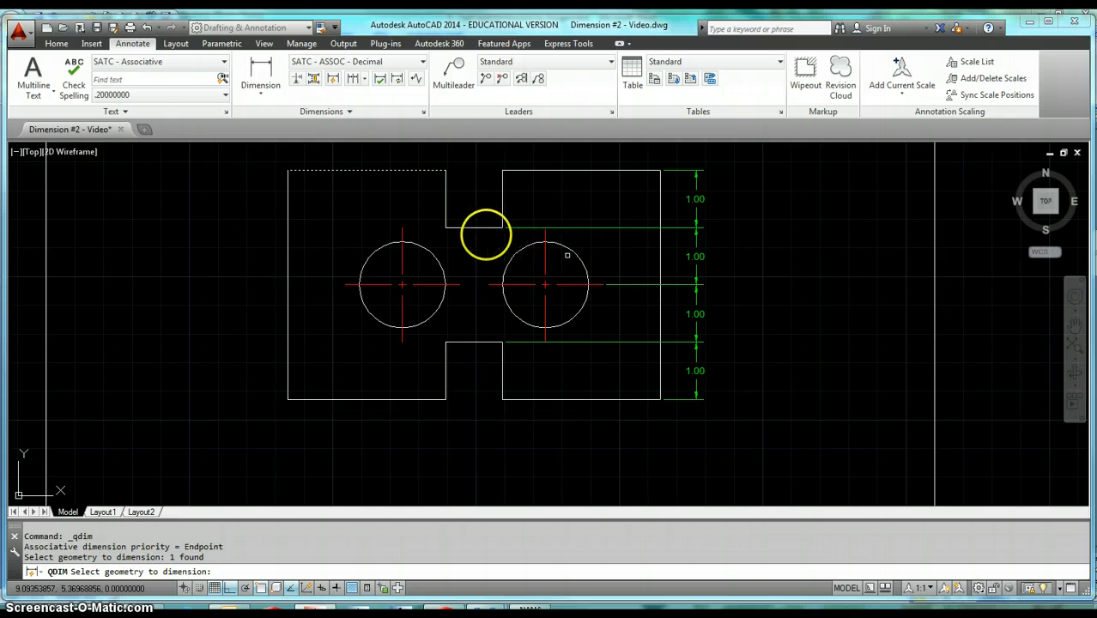
pyautogui.click(470, 228)
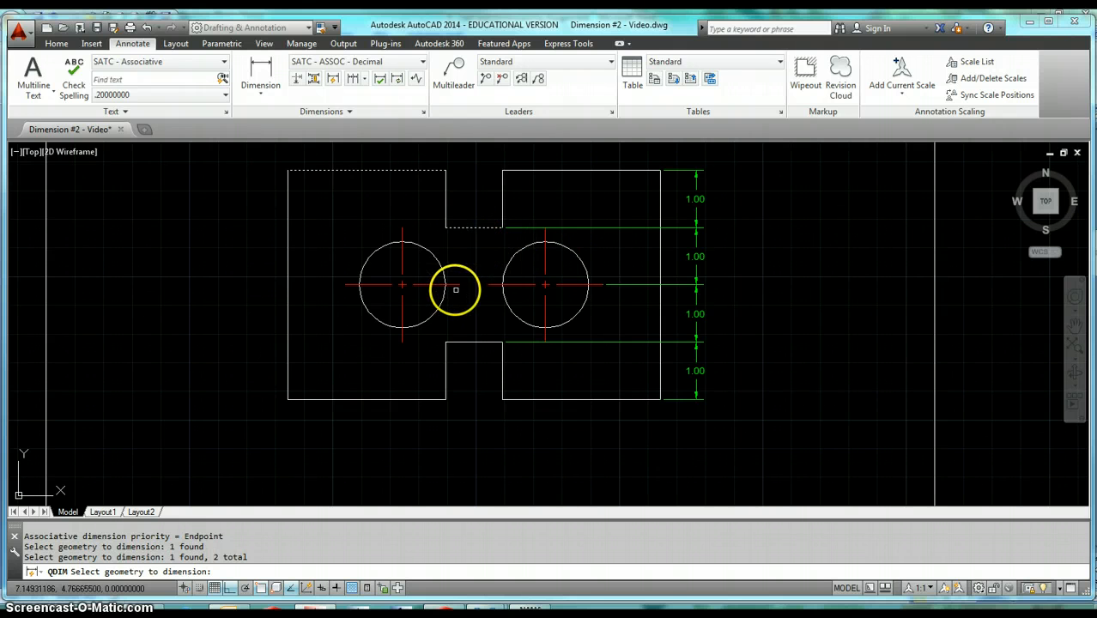
pyautogui.click(425, 283)
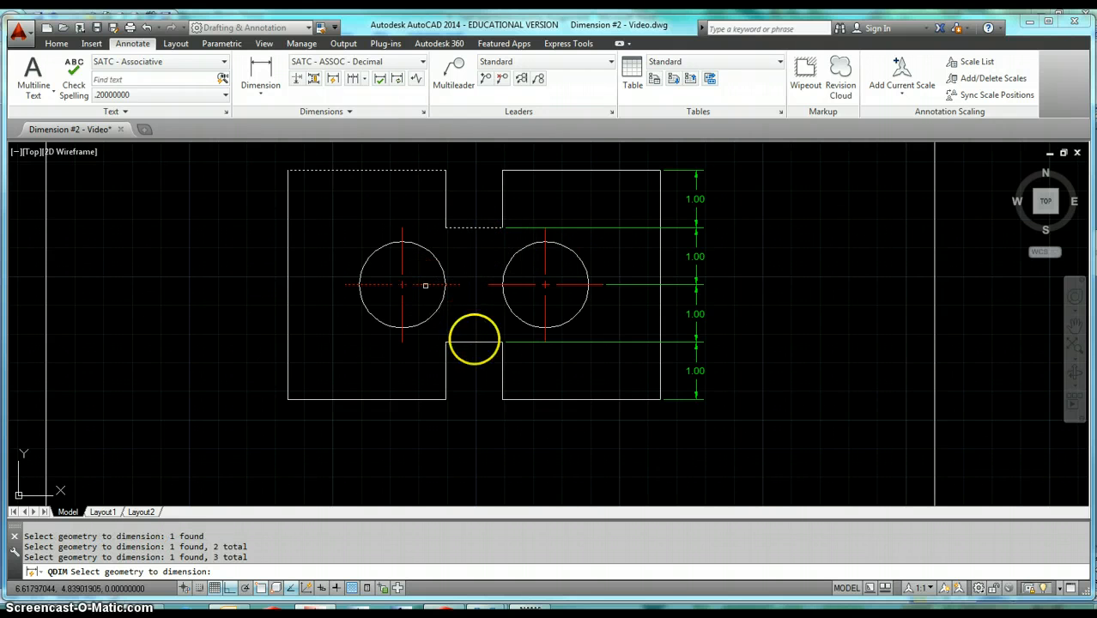
pyautogui.click(471, 339)
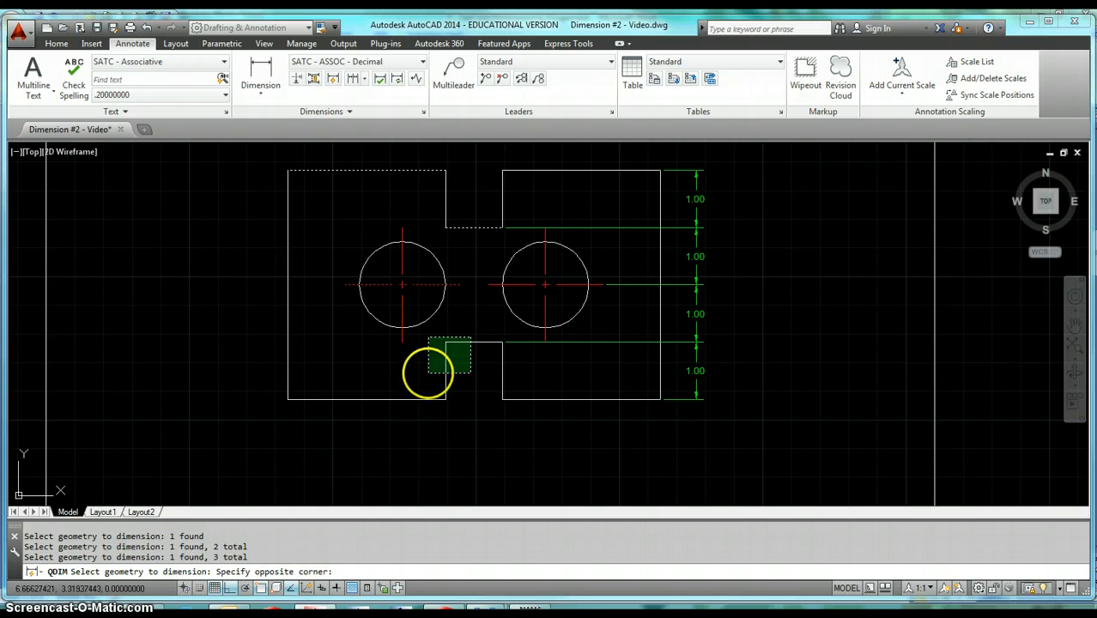
pyautogui.click(457, 354)
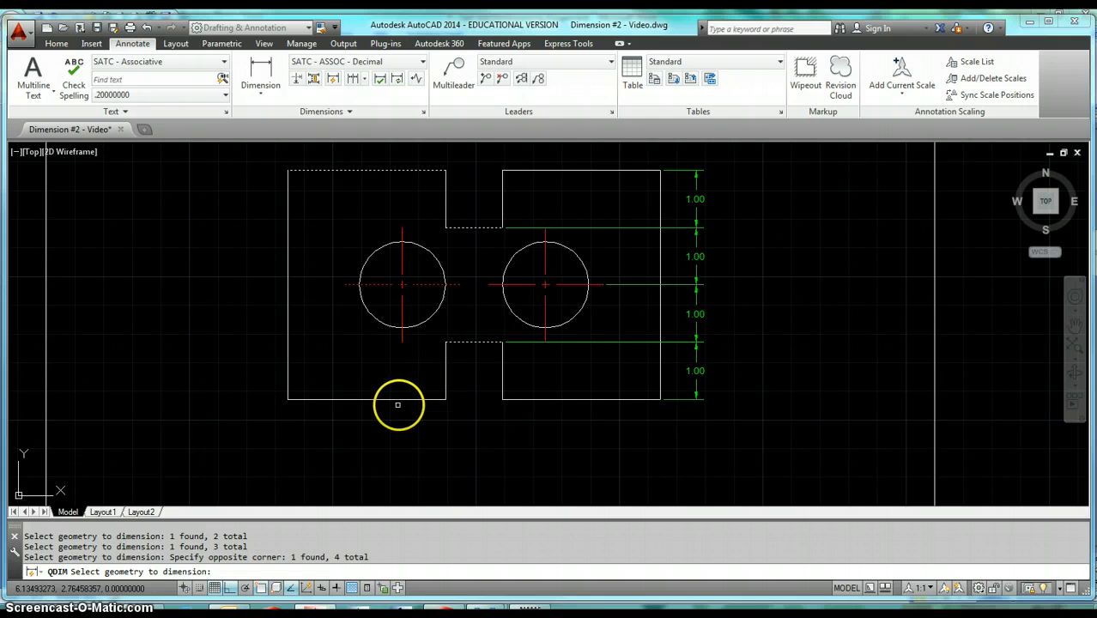
pyautogui.click(394, 398)
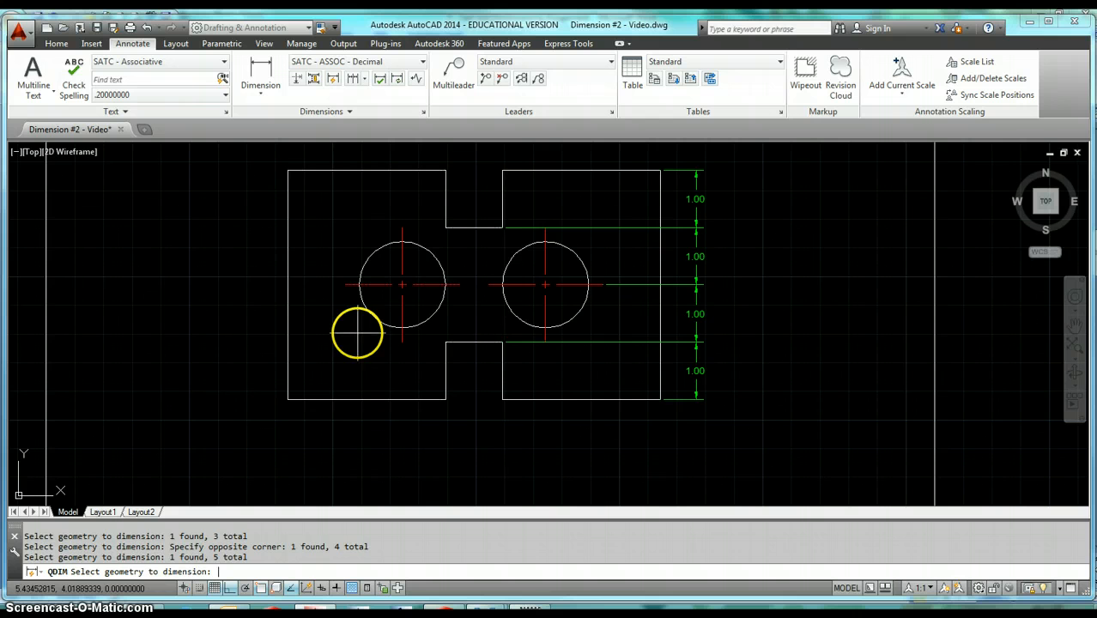
pyautogui.press('Return')
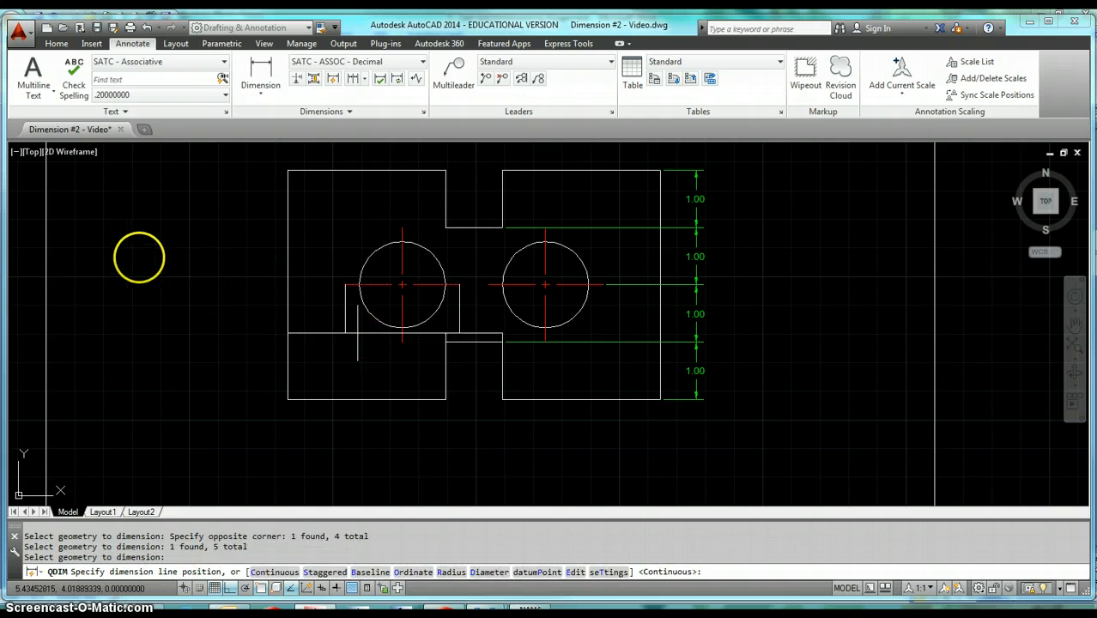
pyautogui.scroll(-2, 139, 262)
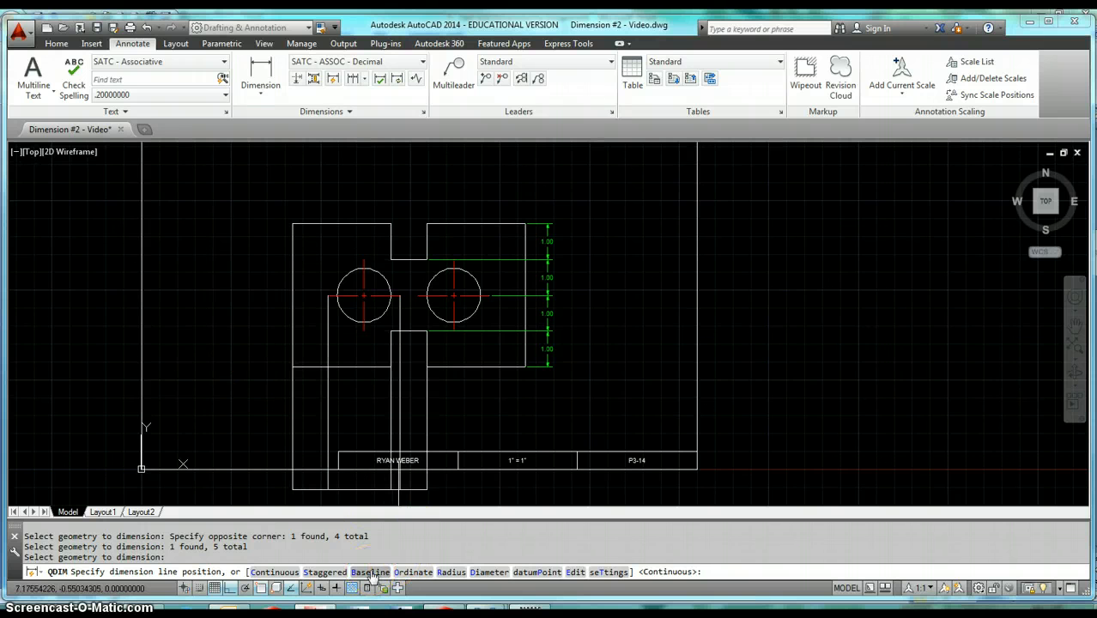
pyautogui.click(371, 572)
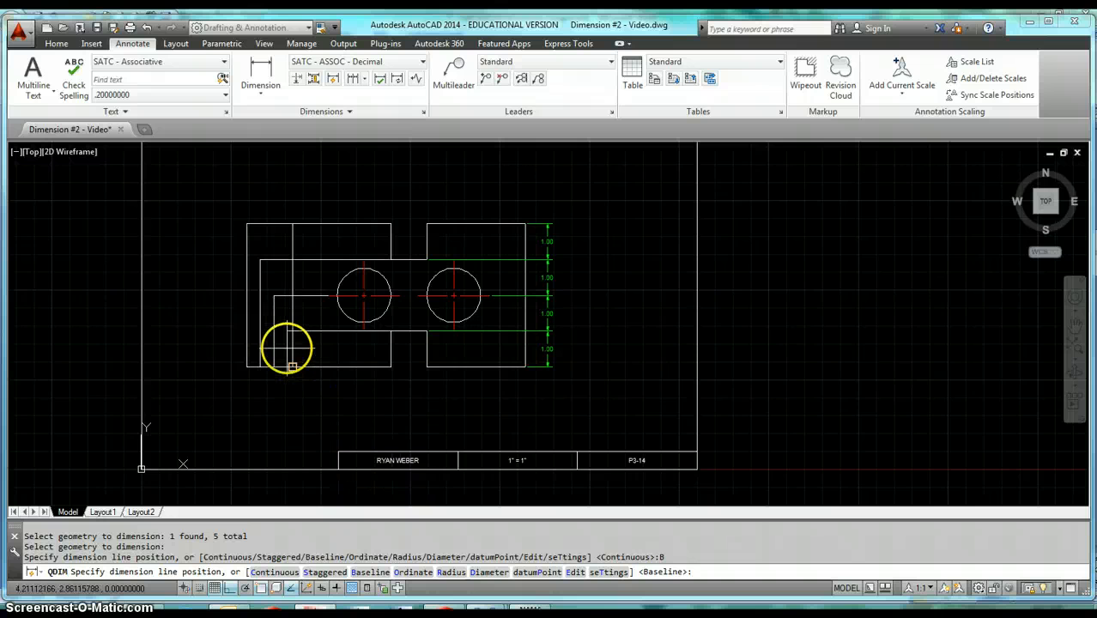
pyautogui.scroll(2, 289, 351)
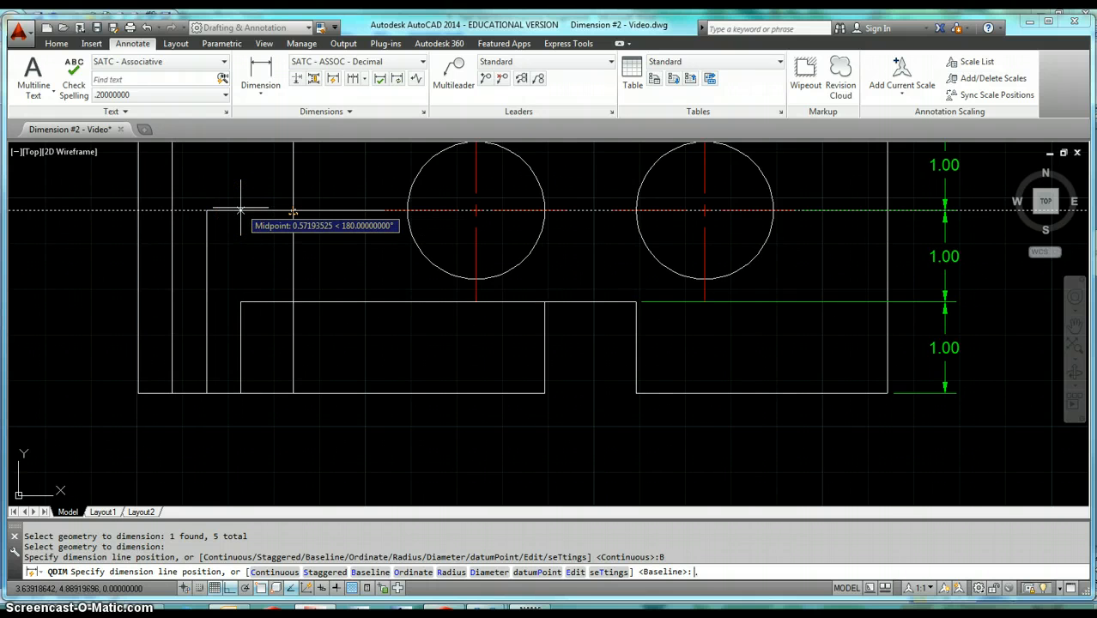
pyautogui.click(241, 208)
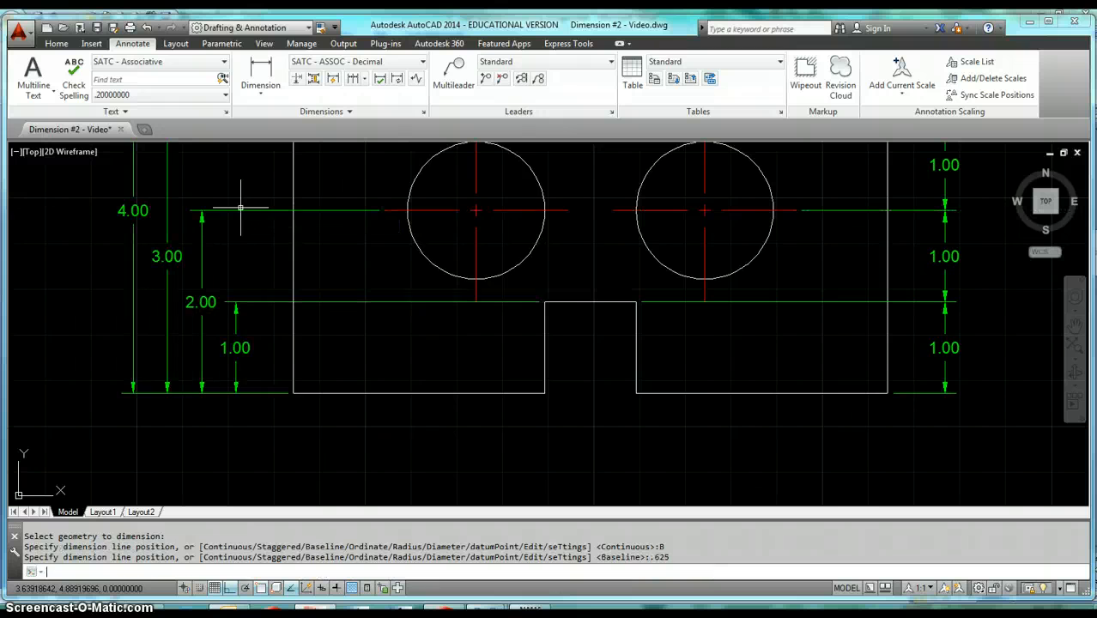
# Examine the baseline spacing and overall scale of the SATC - ASSOC - Decimal dimension style without changing it.
pyautogui.scroll(-3, 294, 360)
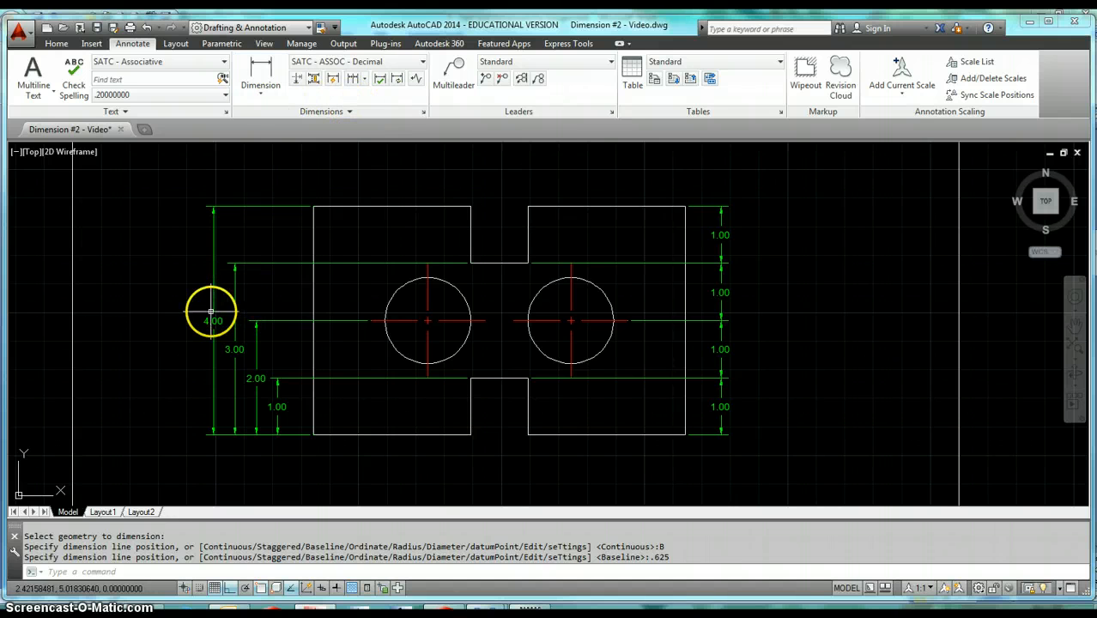
pyautogui.click(56, 43)
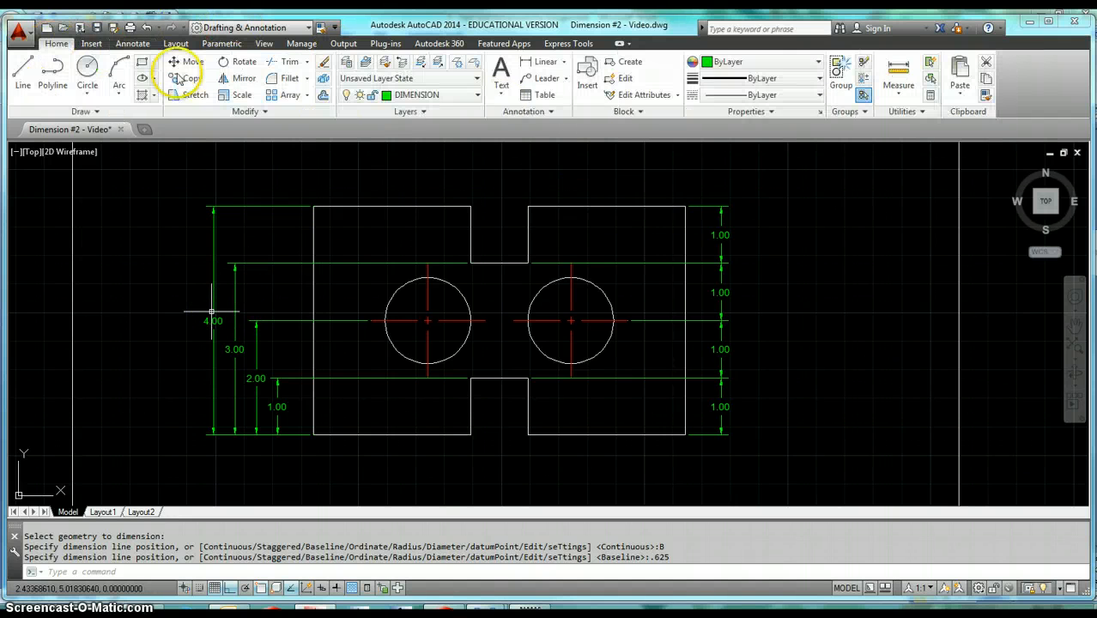
pyautogui.click(527, 112)
pyautogui.click(493, 144)
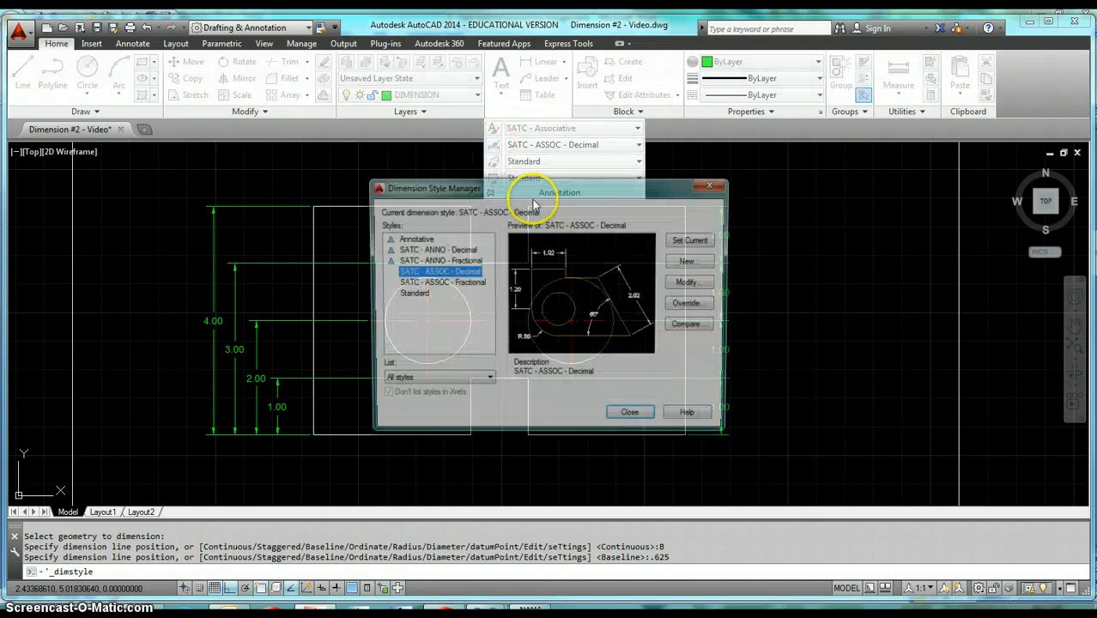
pyautogui.click(695, 283)
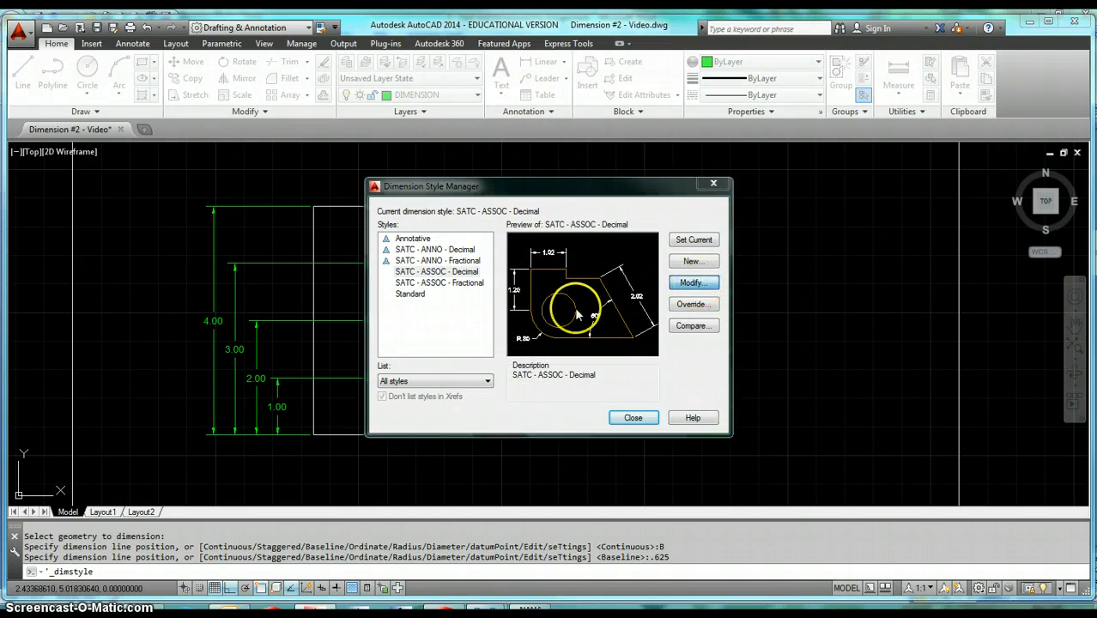
pyautogui.click(373, 160)
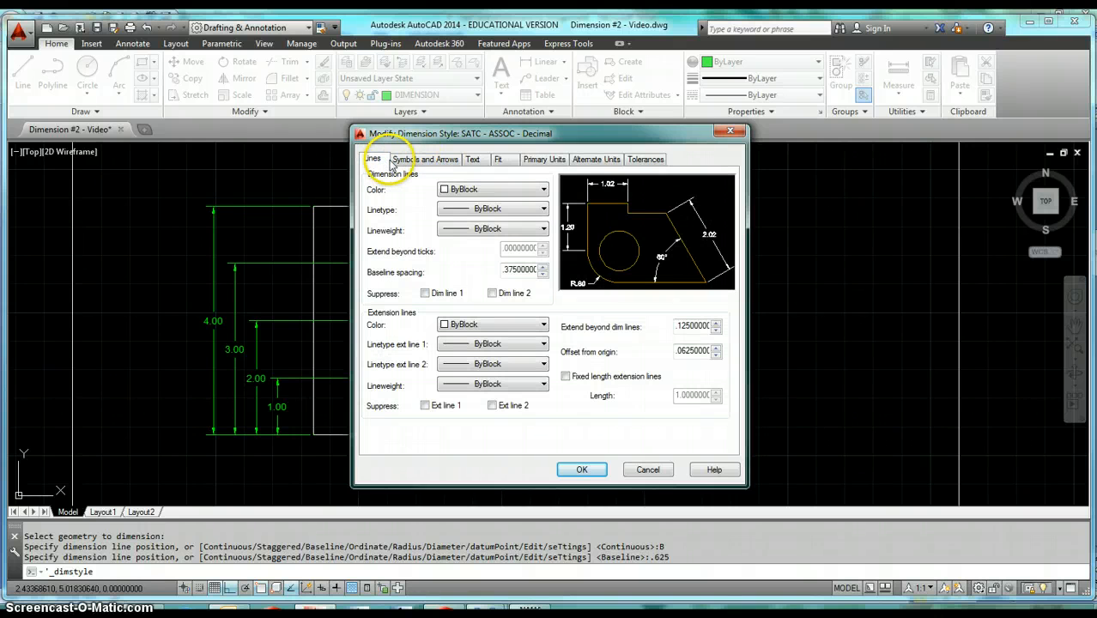
pyautogui.doubleClick(513, 273)
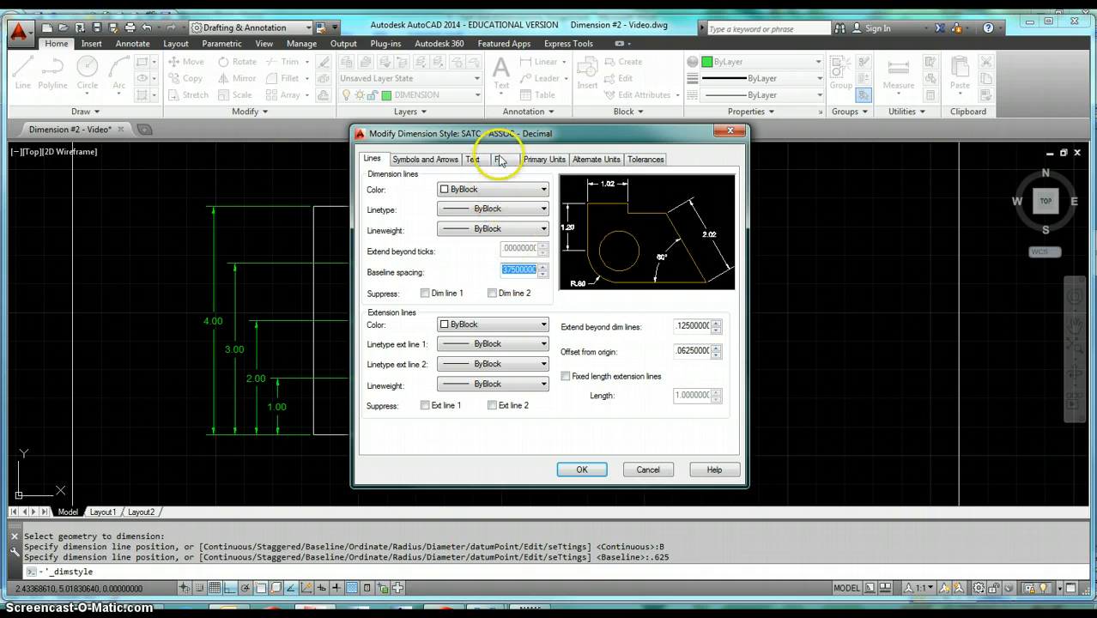
pyautogui.click(498, 161)
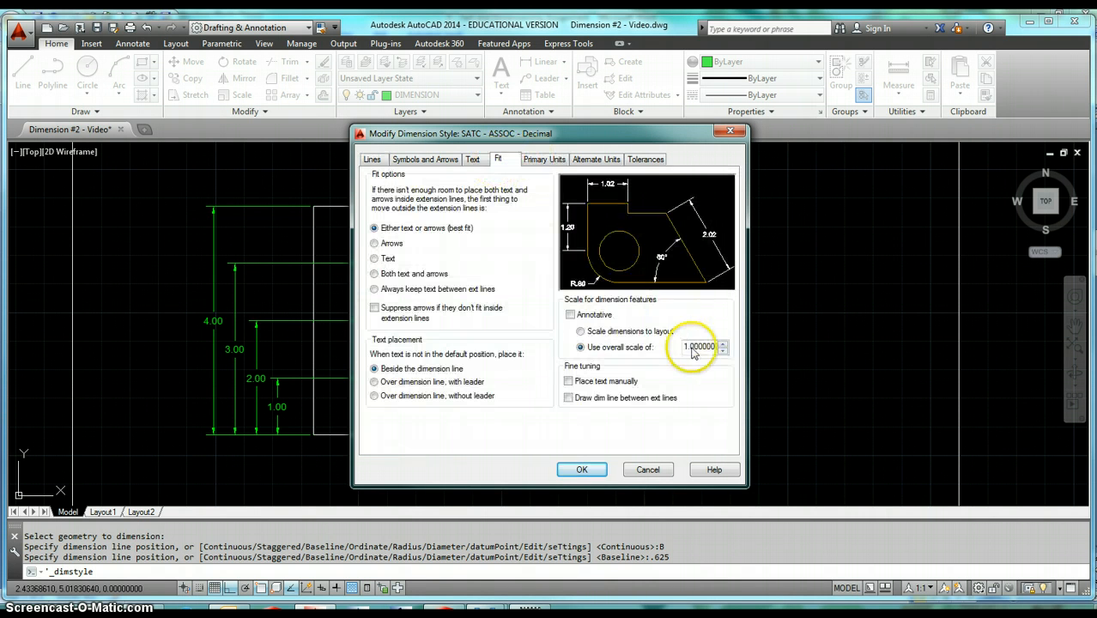
pyautogui.click(651, 470)
pyautogui.click(633, 417)
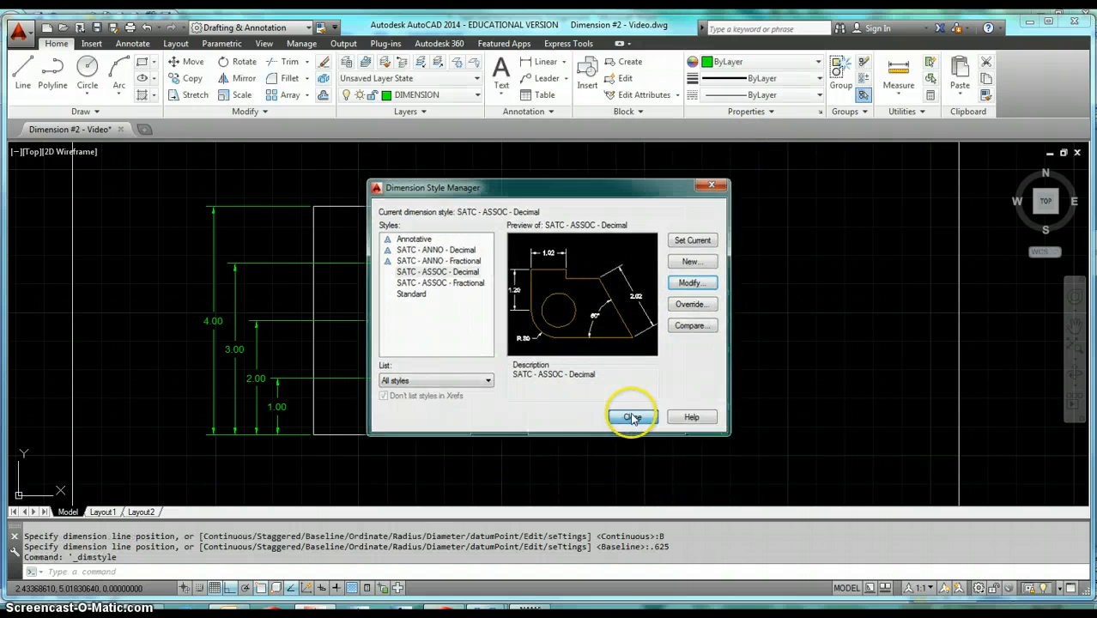
# Measure the distance between the lower arrow tips of the 1.00 and 2.00 baseline dimensions left of the part.
pyautogui.click(898, 74)
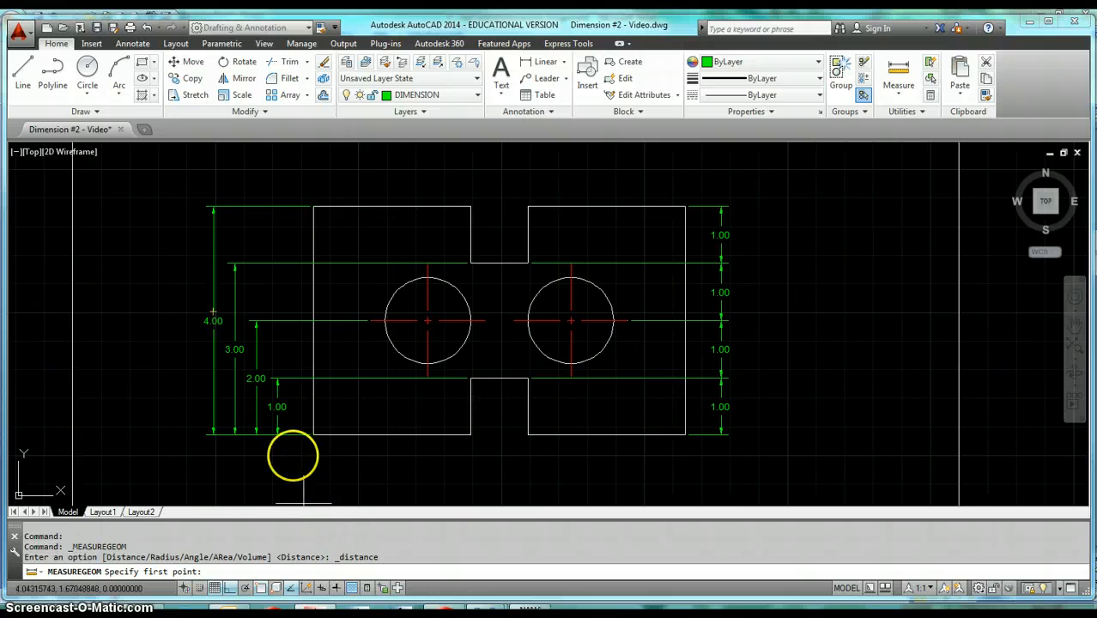
pyautogui.scroll(4, 278, 429)
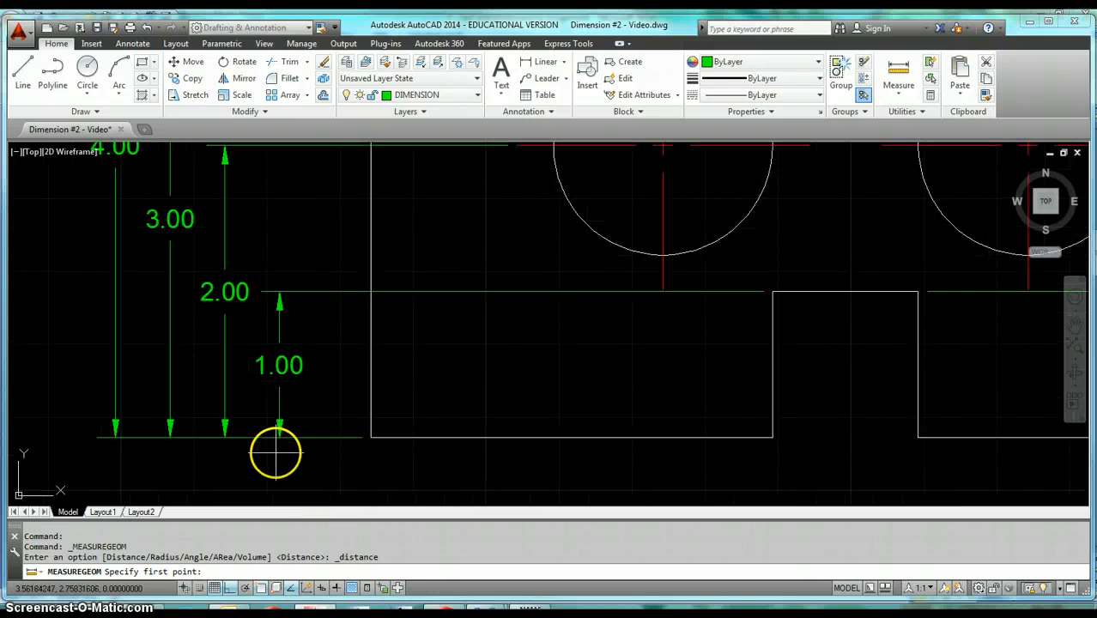
pyautogui.click(279, 438)
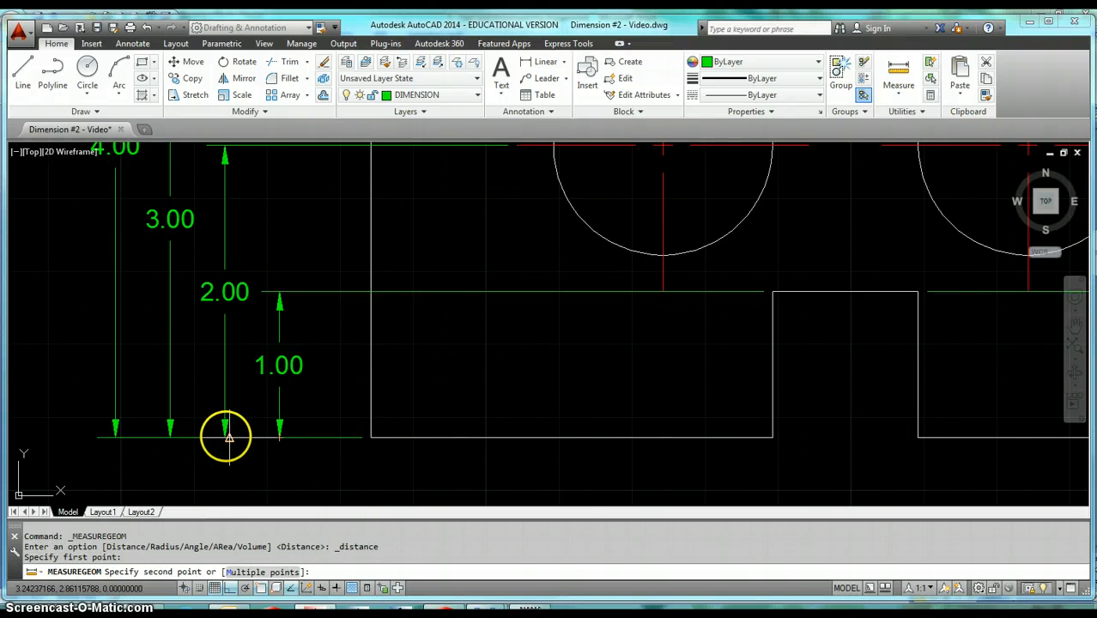
pyautogui.click(224, 437)
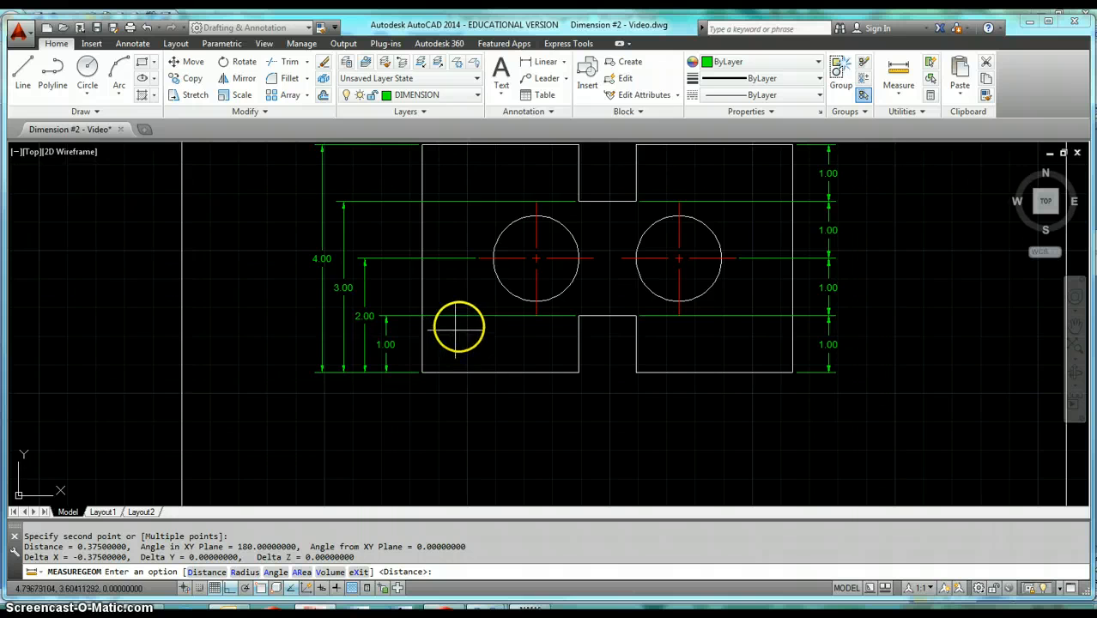
# Quick-dimension both circles with the Diameter option, placing the leaders toward the upper left of each circle.
pyautogui.scroll(-2, 404, 361)
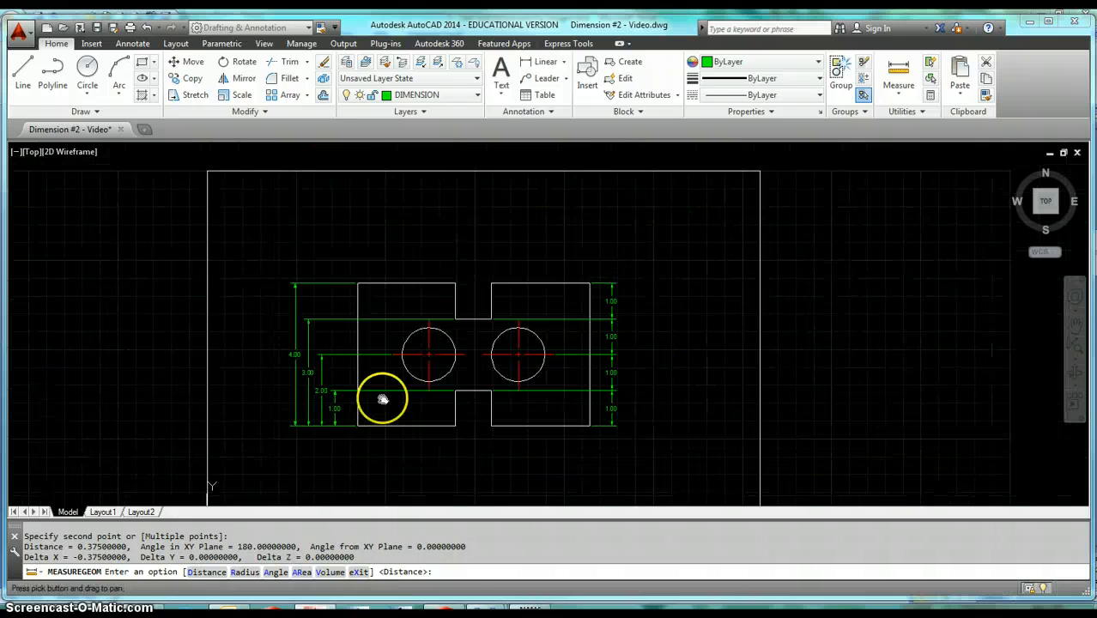
pyautogui.click(133, 43)
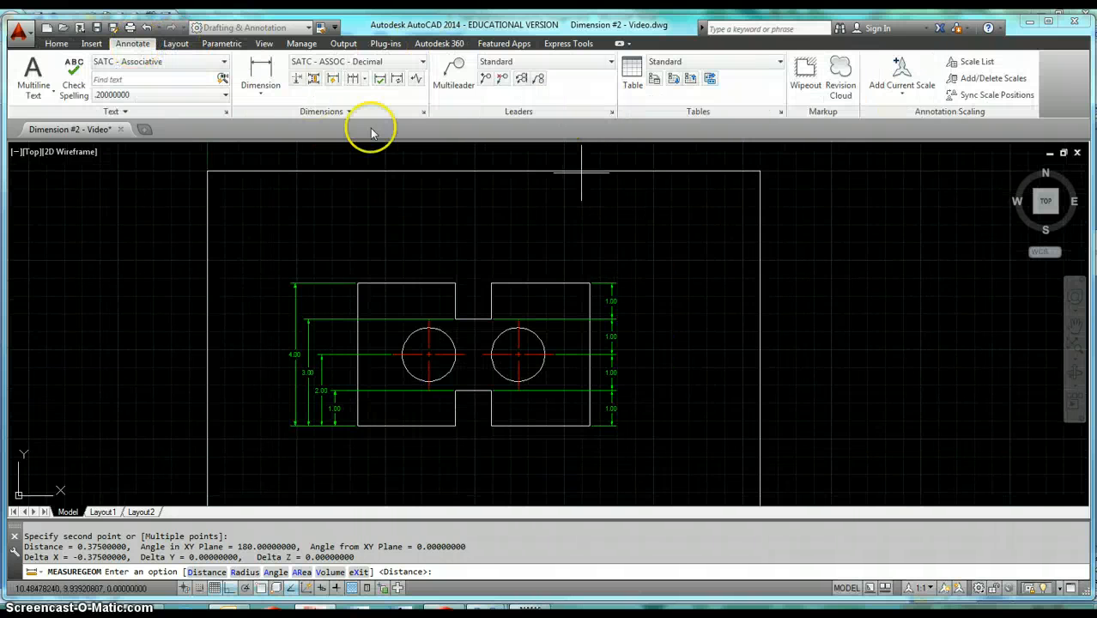
pyautogui.click(332, 79)
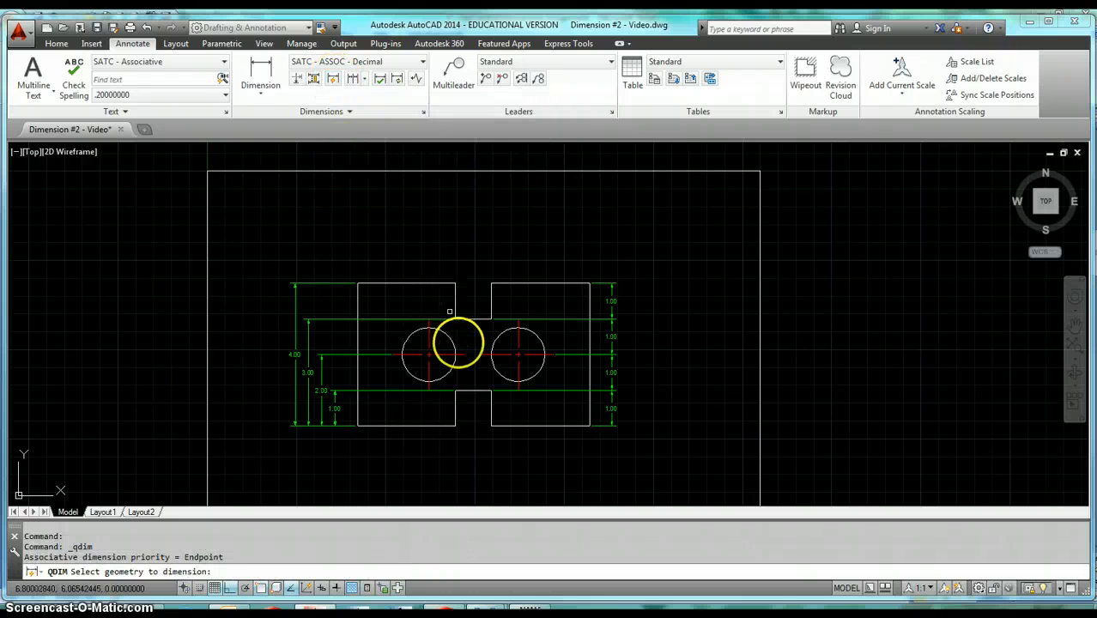
pyautogui.click(444, 332)
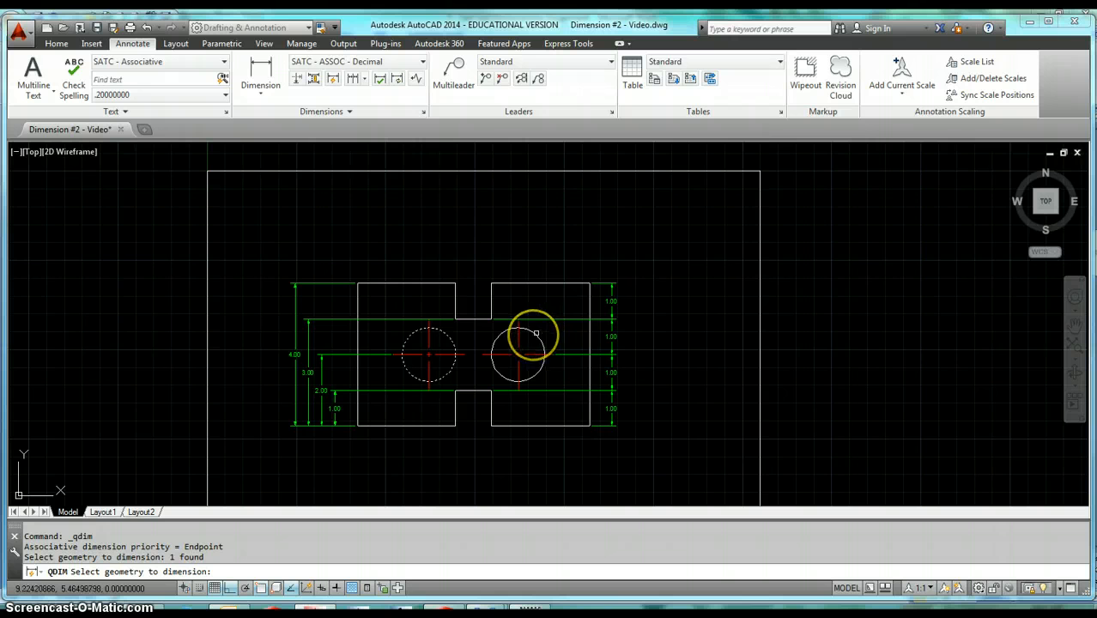
pyautogui.click(536, 332)
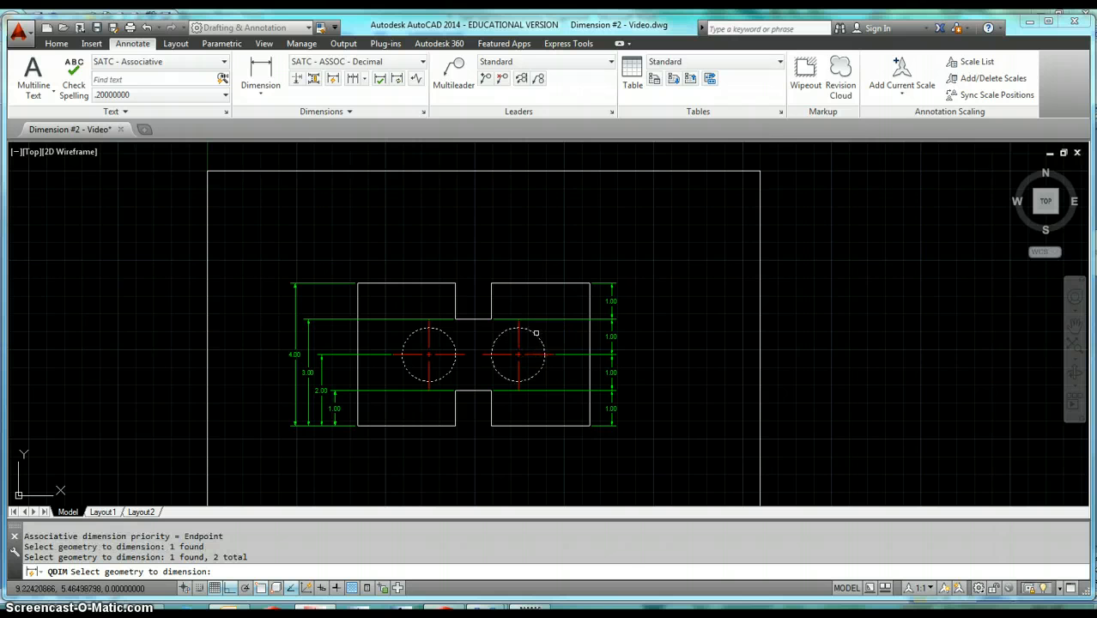
pyautogui.press('Return')
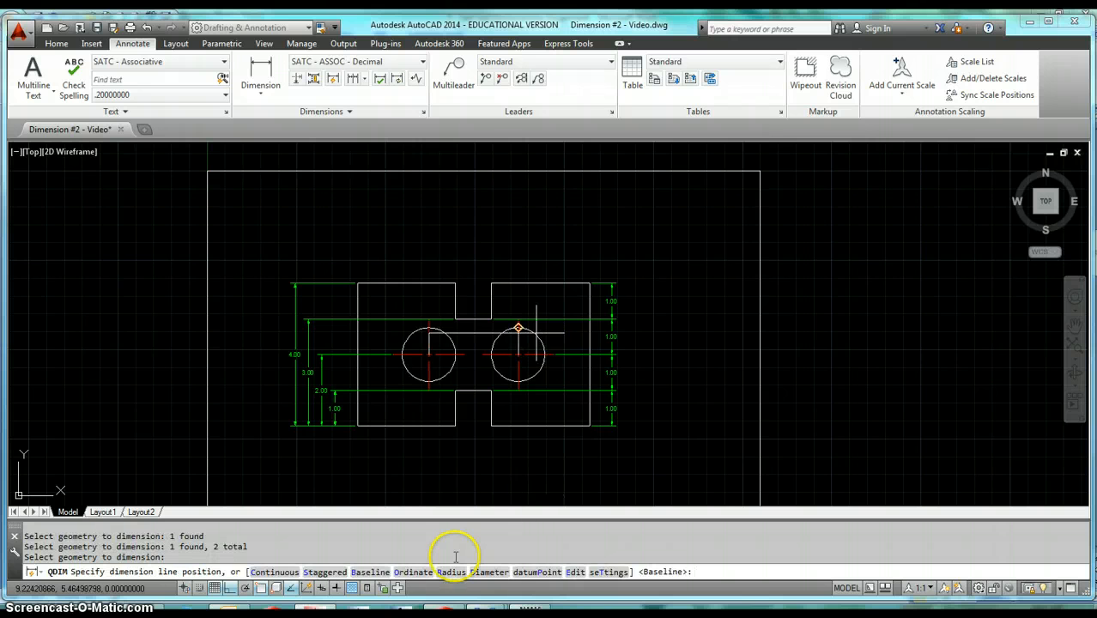
pyautogui.click(485, 572)
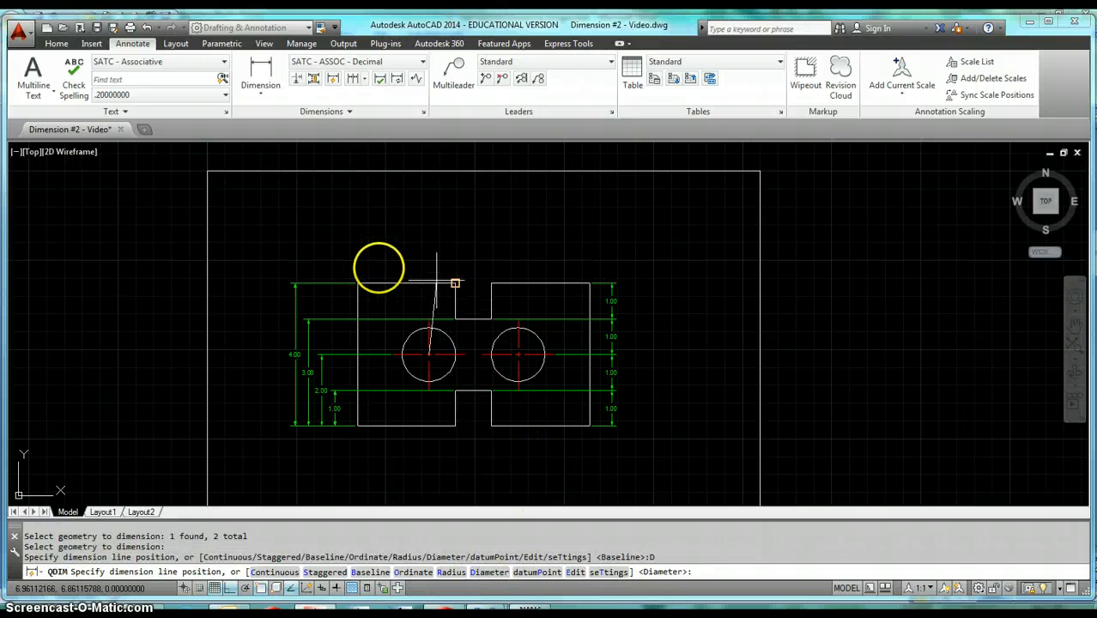
pyautogui.click(378, 252)
# With Ortho off, move the left circle's diameter text above the top edge of the part's left half.
pyautogui.scroll(5, 392, 341)
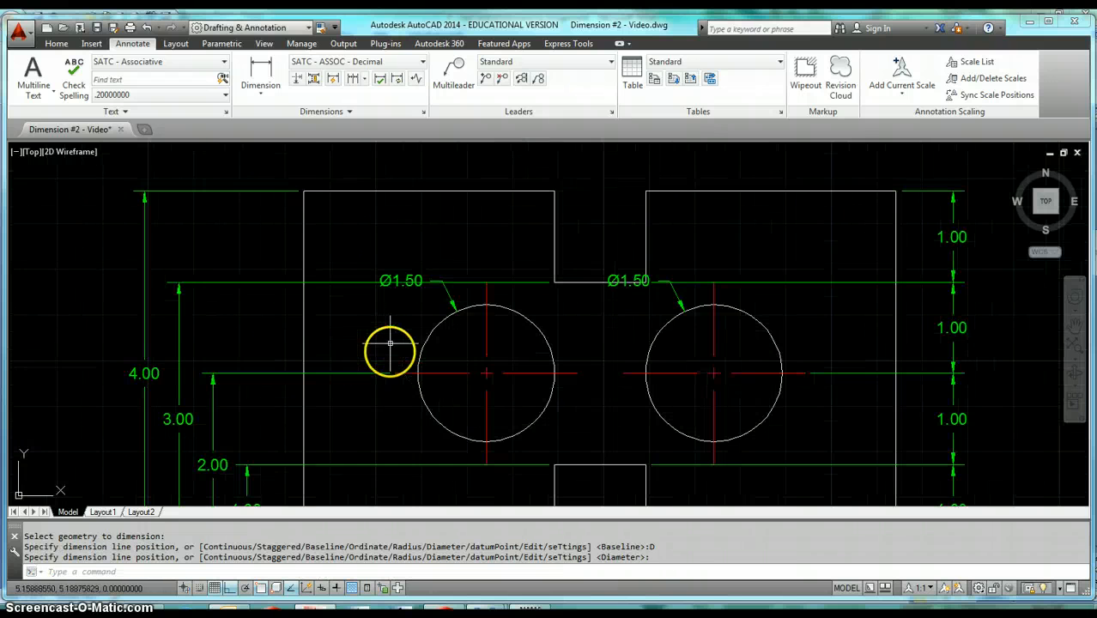
pyautogui.moveTo(411, 295); pyautogui.dragTo(369, 351, button='middle')
pyautogui.click(366, 329)
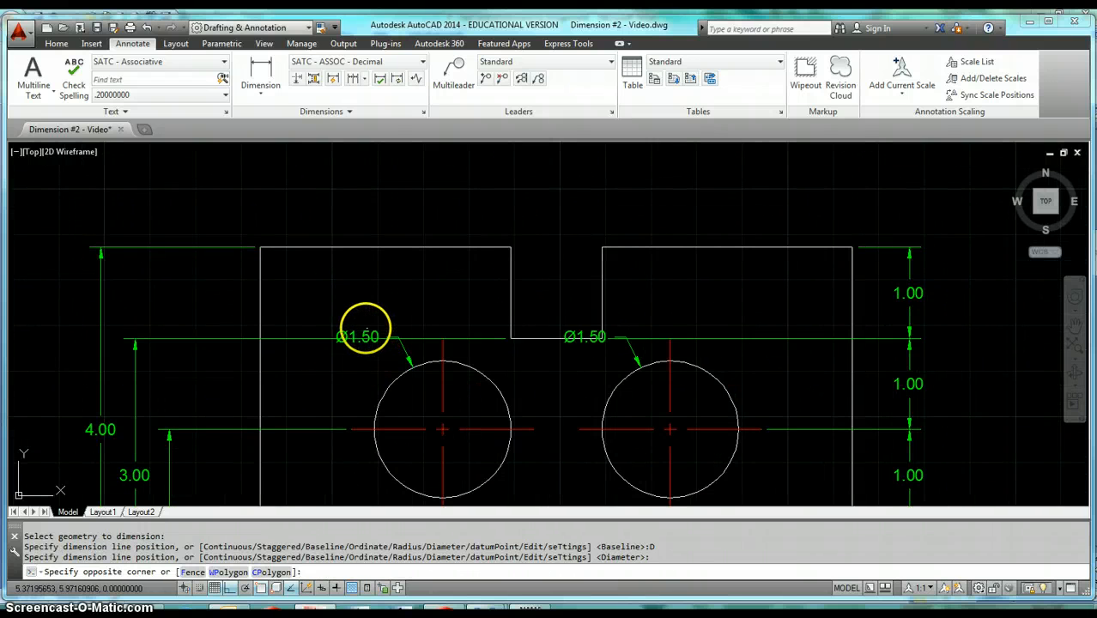
pyautogui.click(362, 326)
pyautogui.click(357, 336)
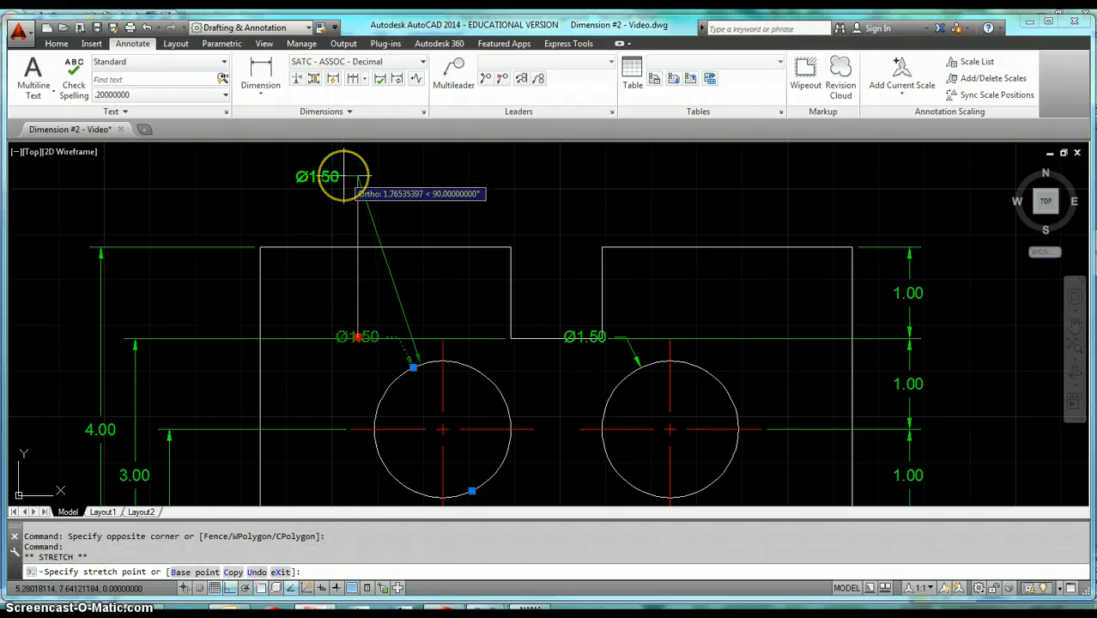
pyautogui.press('F8')
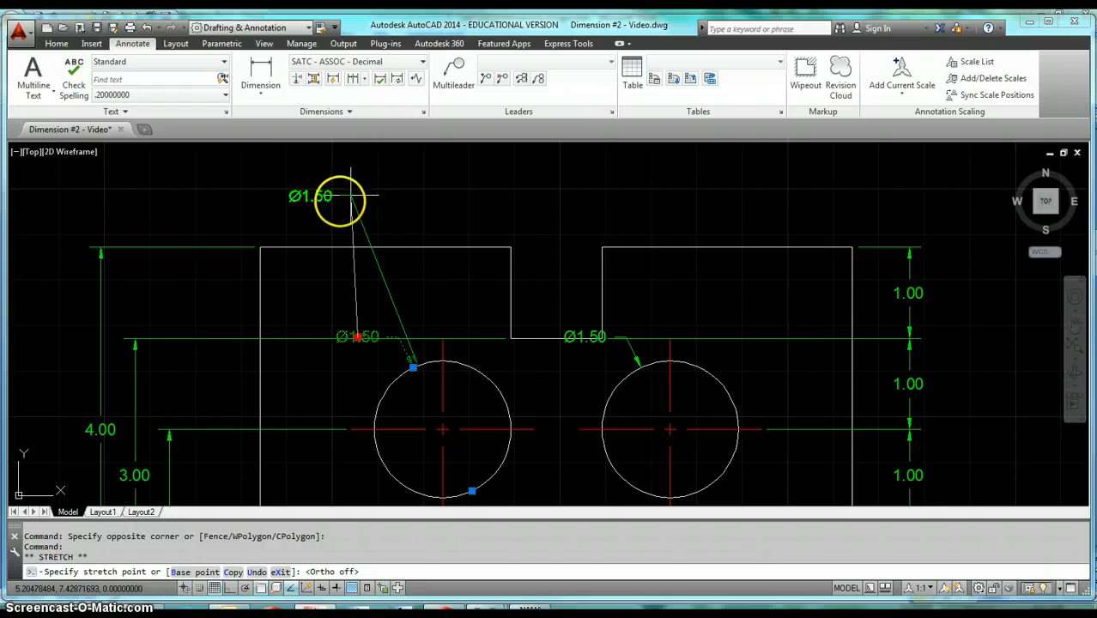
pyautogui.click(350, 195)
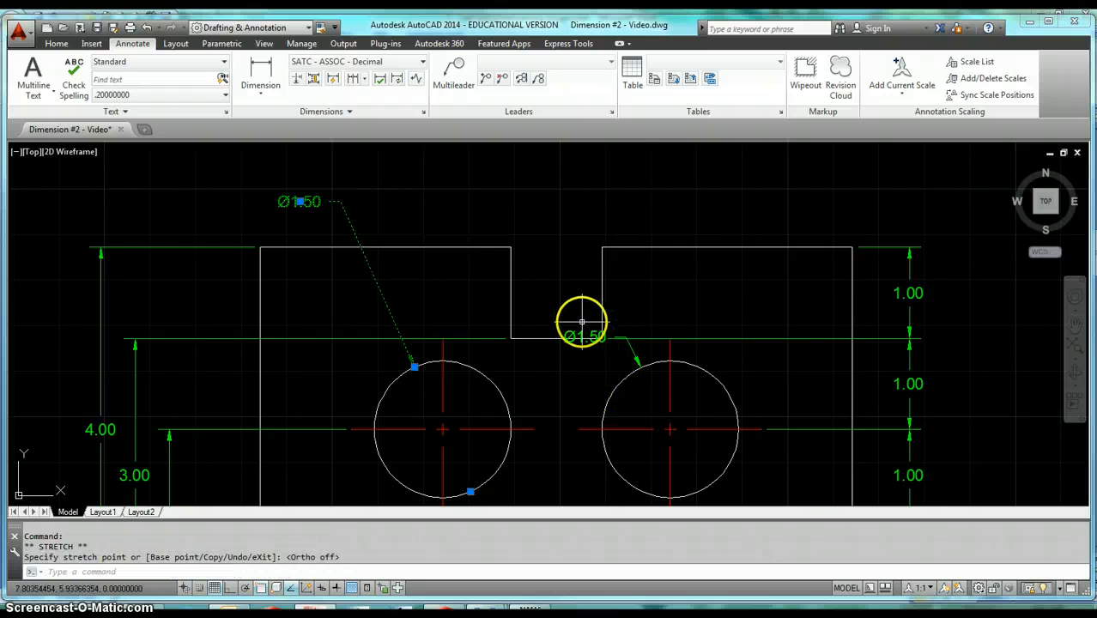
# Move the right circle's diameter text above the upper notch, clear of the part, and clear the selection.
pyautogui.click(580, 333)
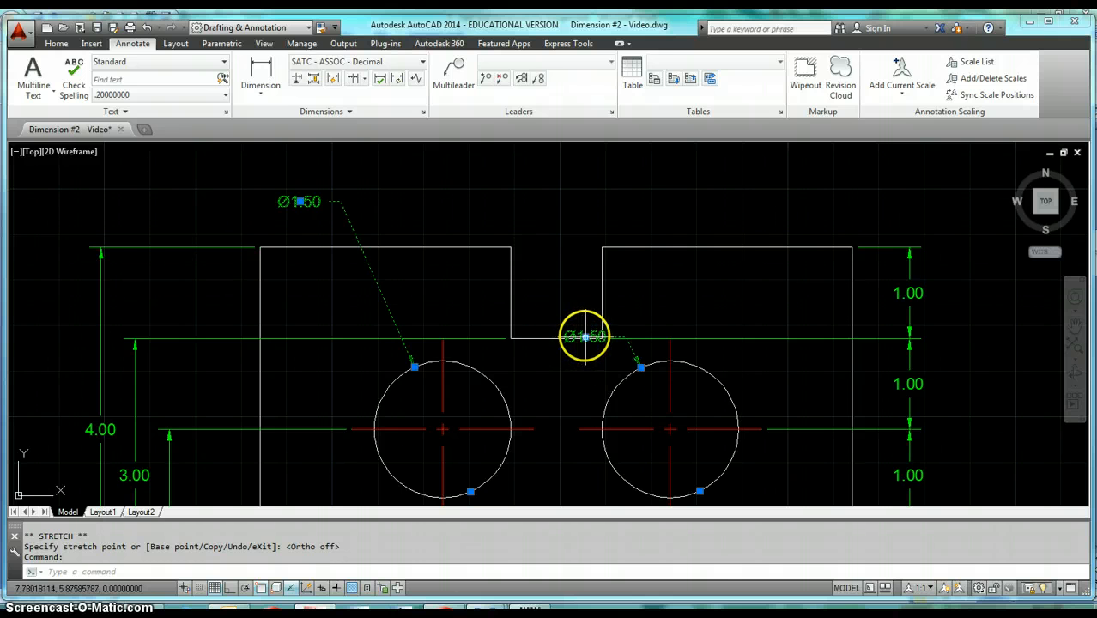
pyautogui.click(585, 336)
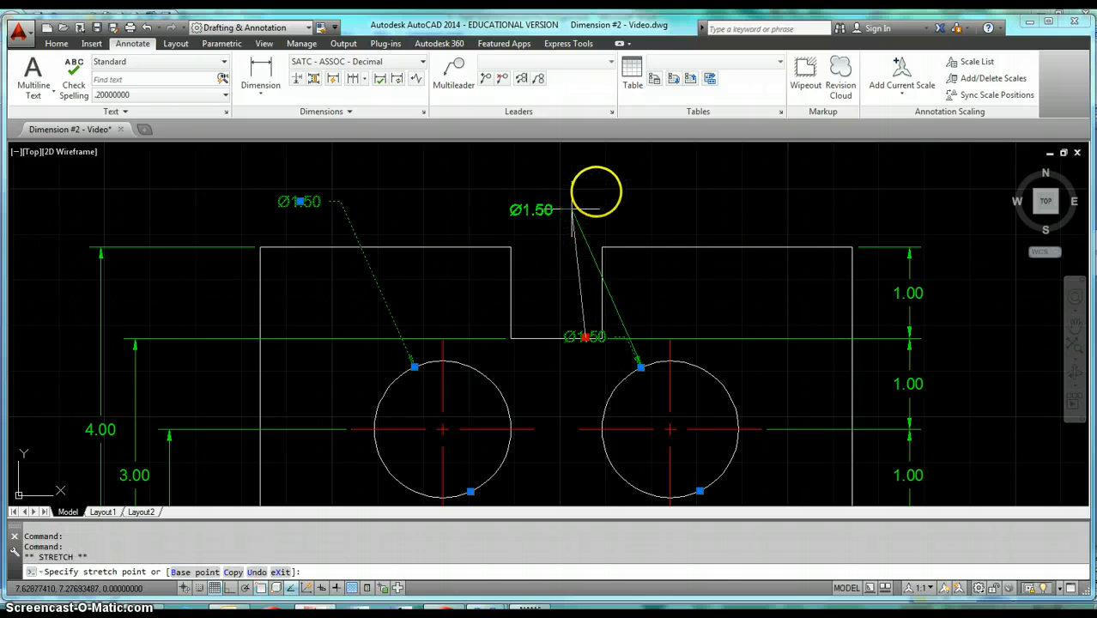
pyautogui.click(577, 188)
pyautogui.scroll(-4, 610, 360)
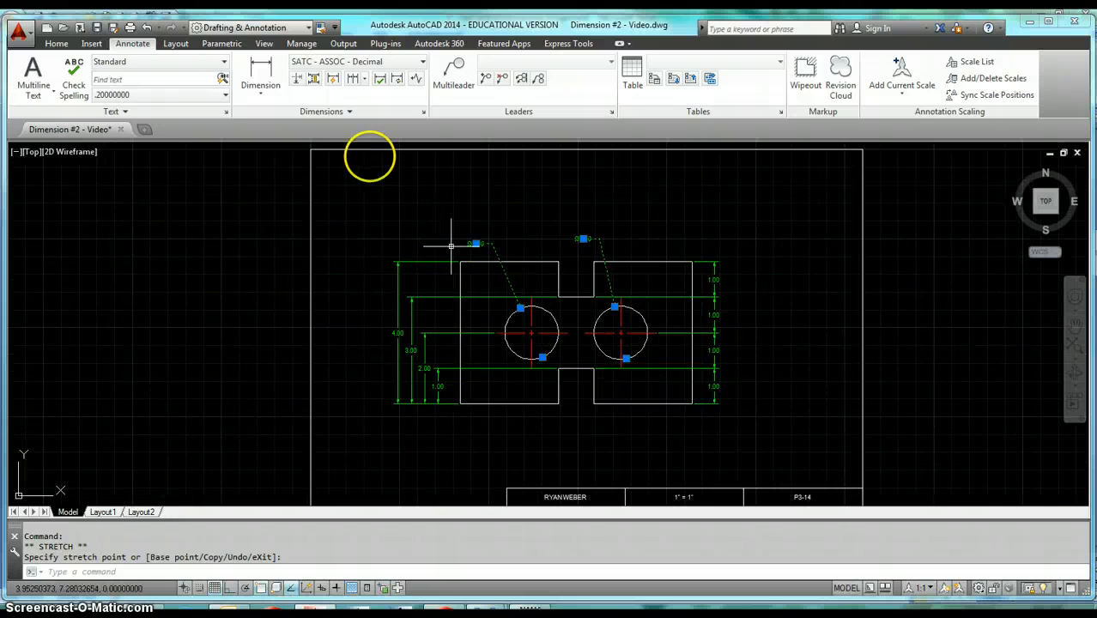
pyautogui.press('Escape')
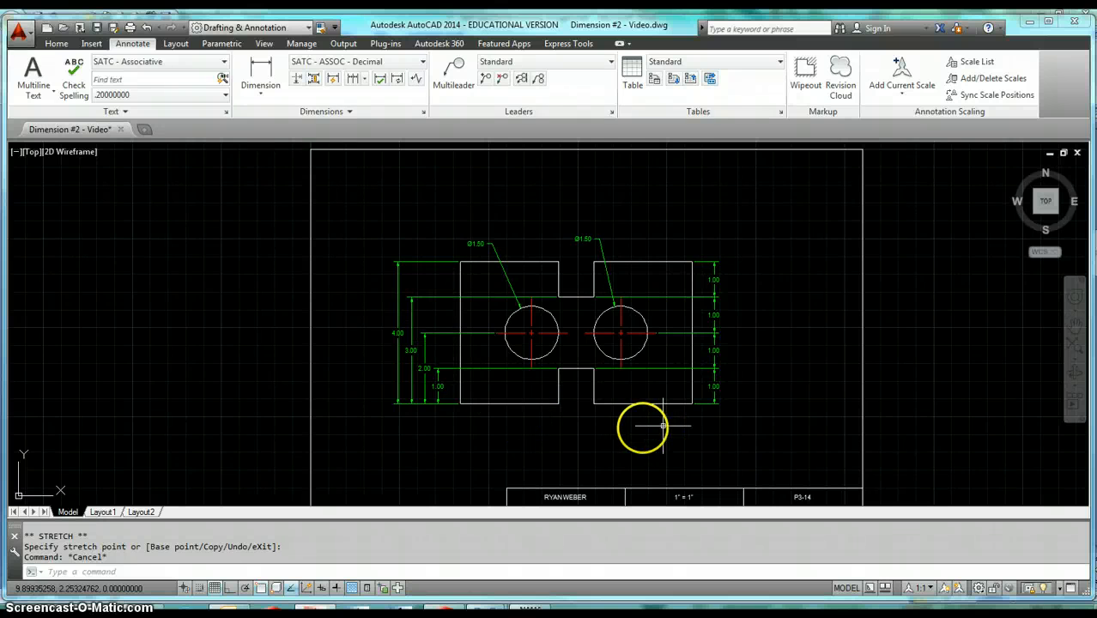
# Quick-dimension the two bottom edges and the lower notch edge as continuous dimensions .625 below the part's bottom edge.
pyautogui.click(336, 79)
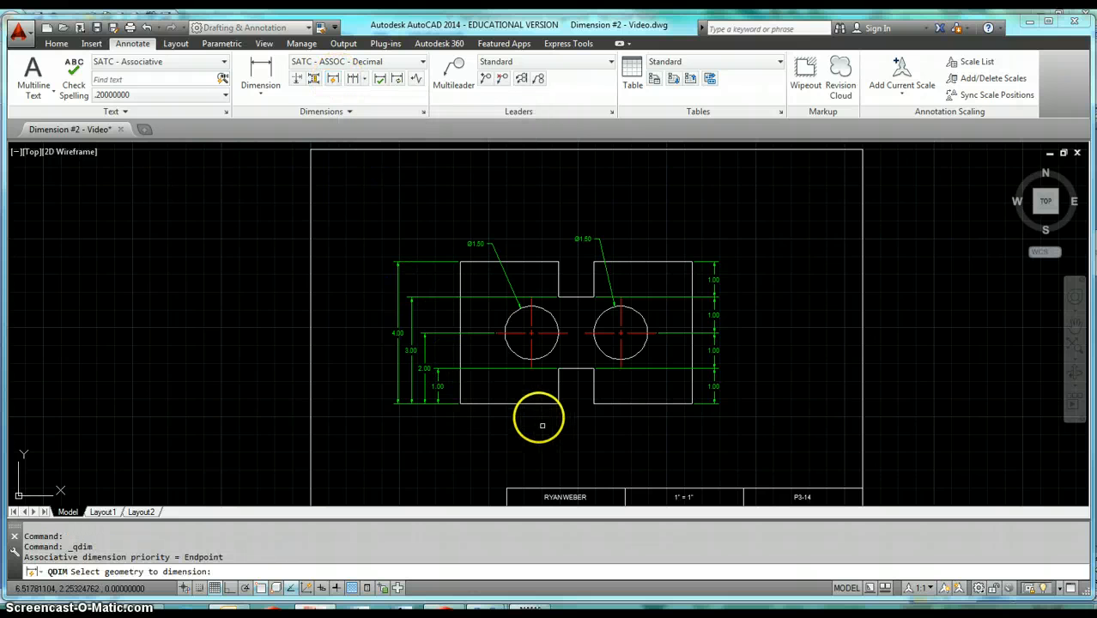
pyautogui.click(521, 390)
pyautogui.click(510, 420)
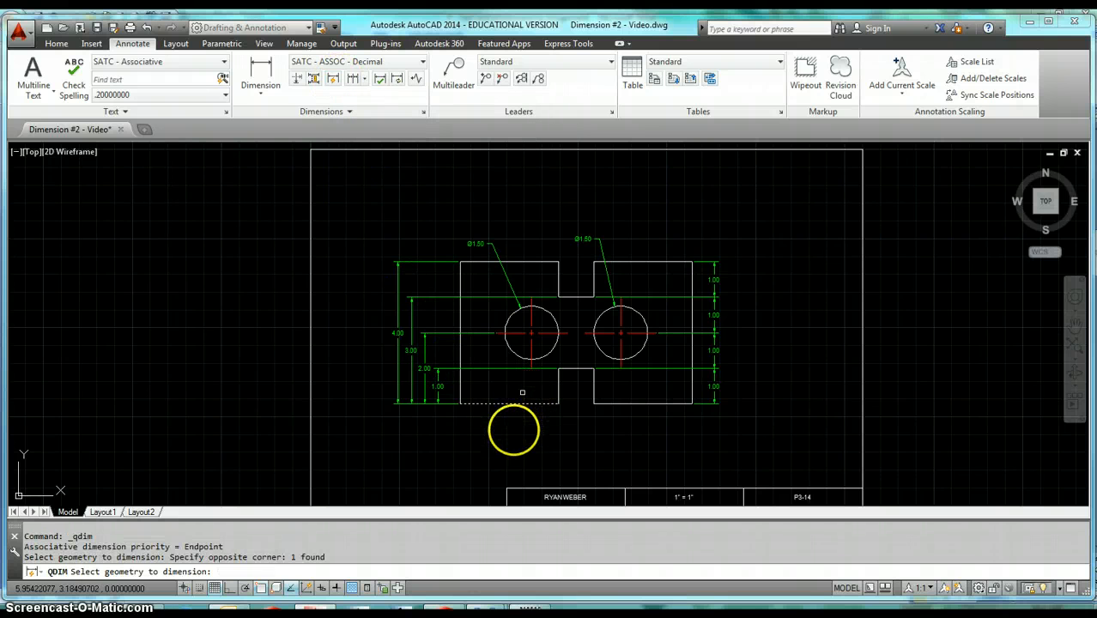
pyautogui.click(579, 367)
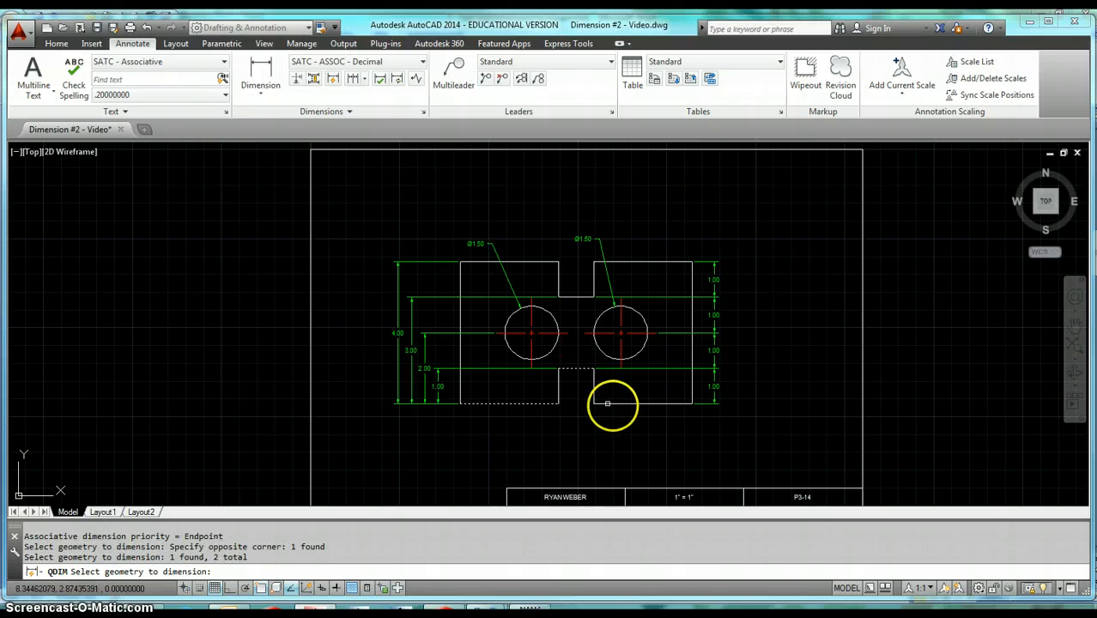
pyautogui.click(607, 403)
pyautogui.press('Return')
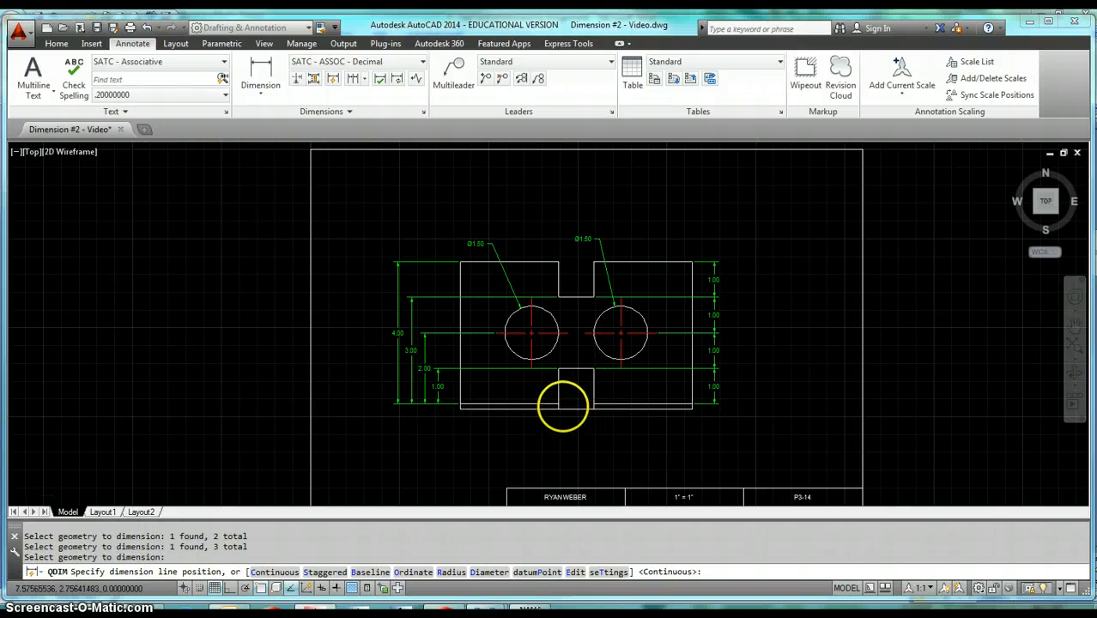
pyautogui.scroll(2, 563, 407)
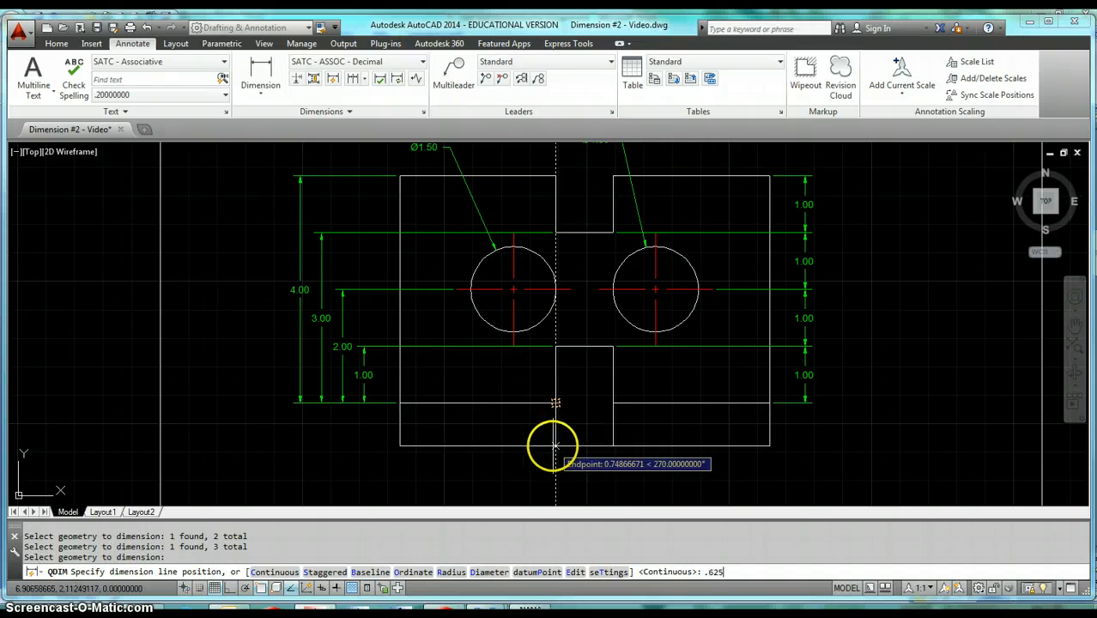
pyautogui.press('Return')
pyautogui.scroll(-5, 601, 447)
pyautogui.scroll(3, 661, 399)
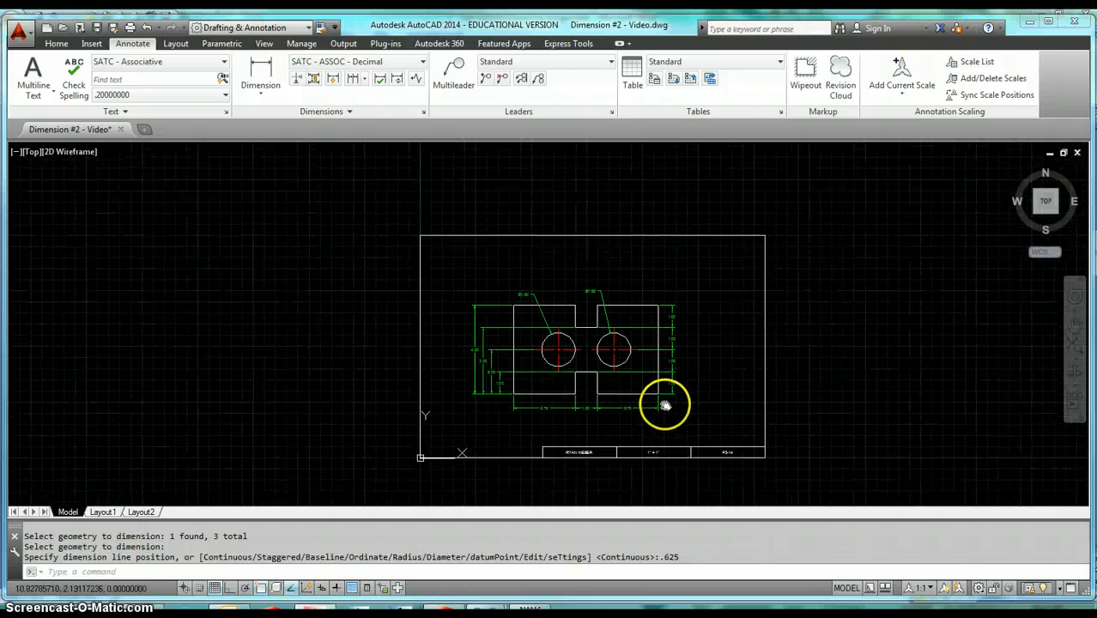
pyautogui.middleClick(690, 394)
pyautogui.middleClick(689, 394)
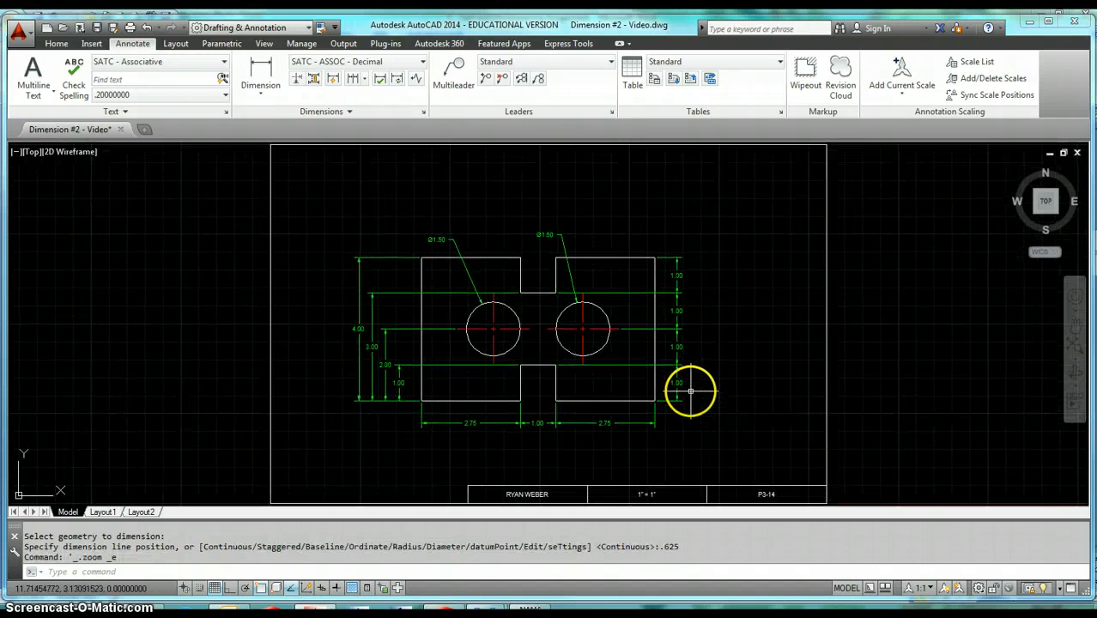